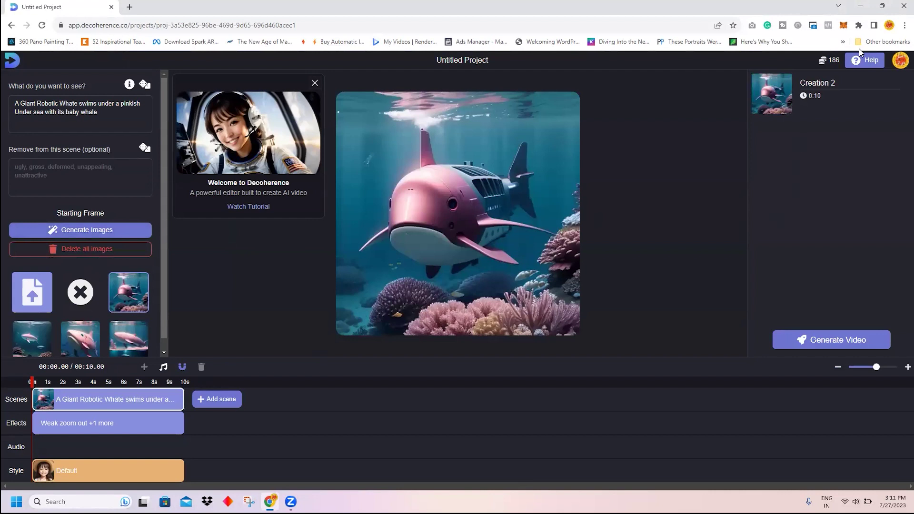
# - View the finished Creation 2 video of the pink robotic whale, close it and return to the project list
pyautogui.click(811, 86)
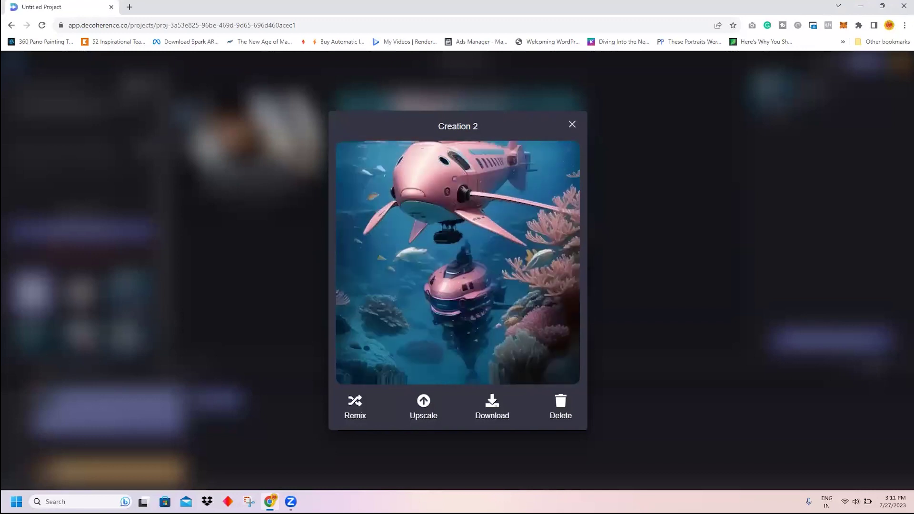
pyautogui.click(572, 125)
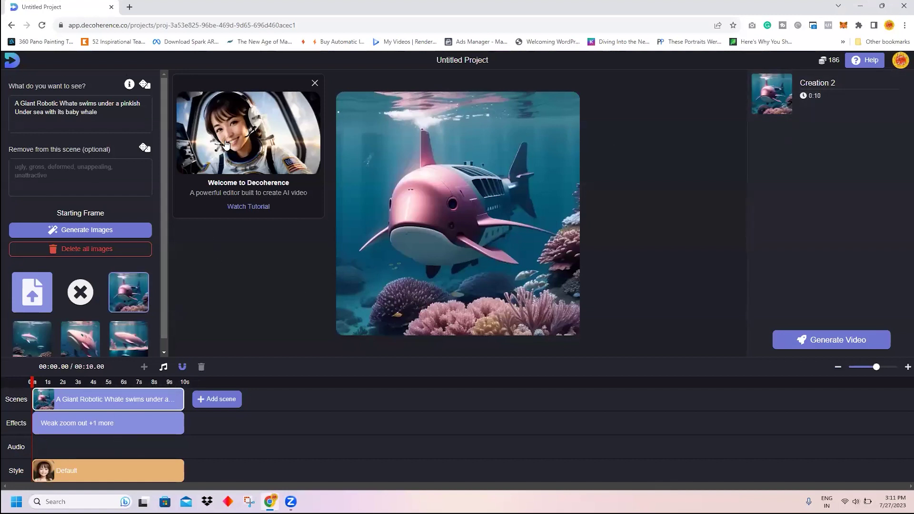
pyautogui.click(11, 24)
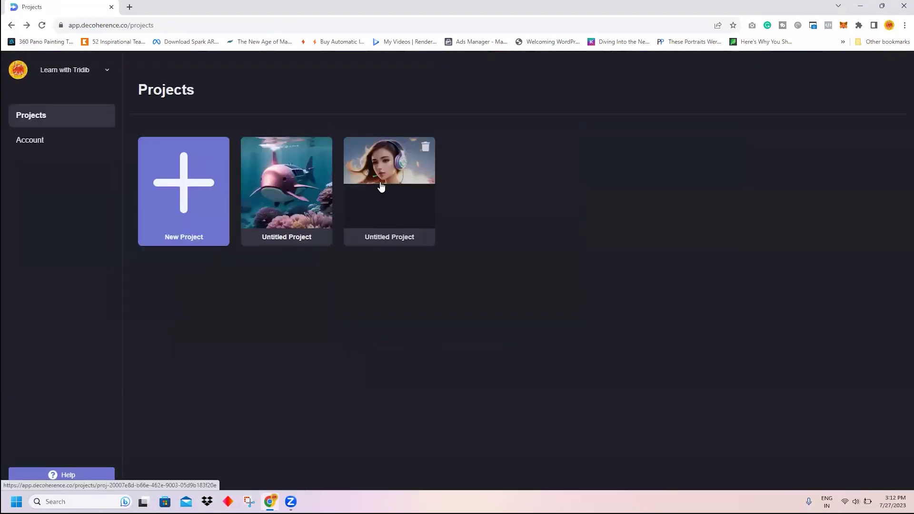
# - Open the headphone model project, play its Creation 1 video and close the preview
pyautogui.click(381, 185)
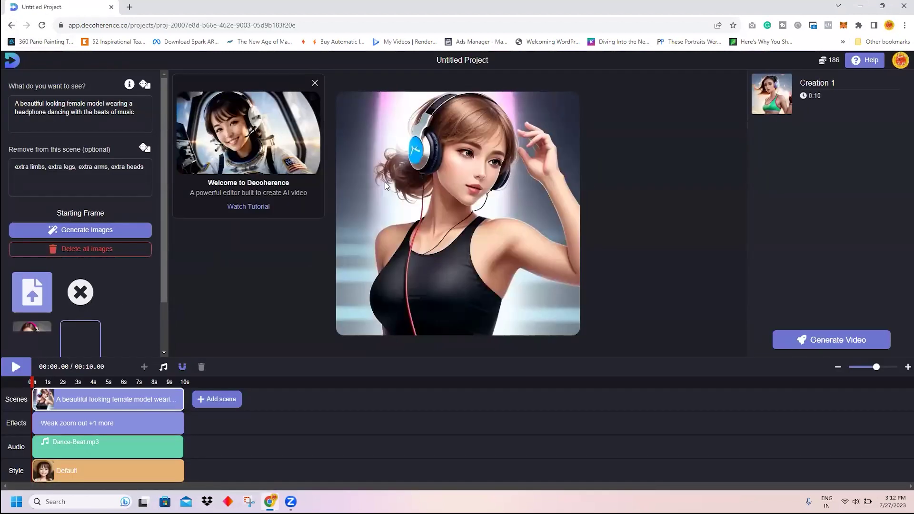
pyautogui.click(814, 98)
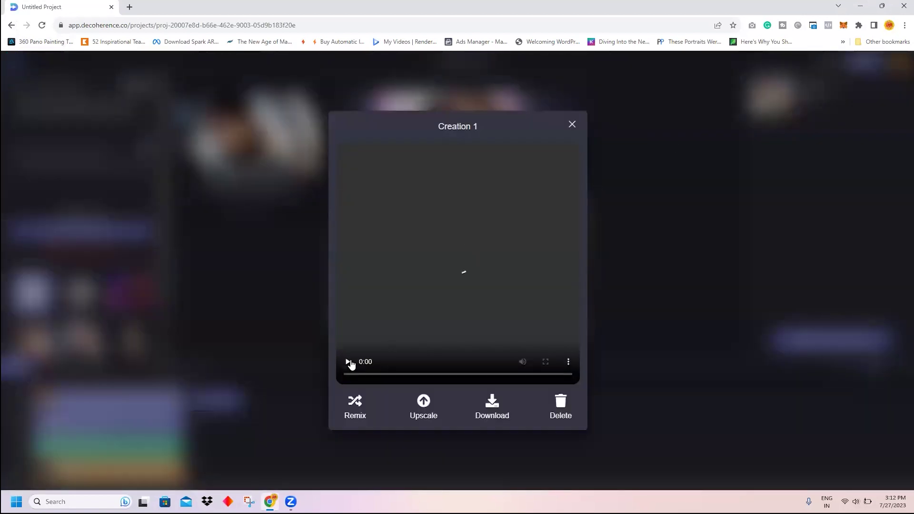
pyautogui.click(349, 362)
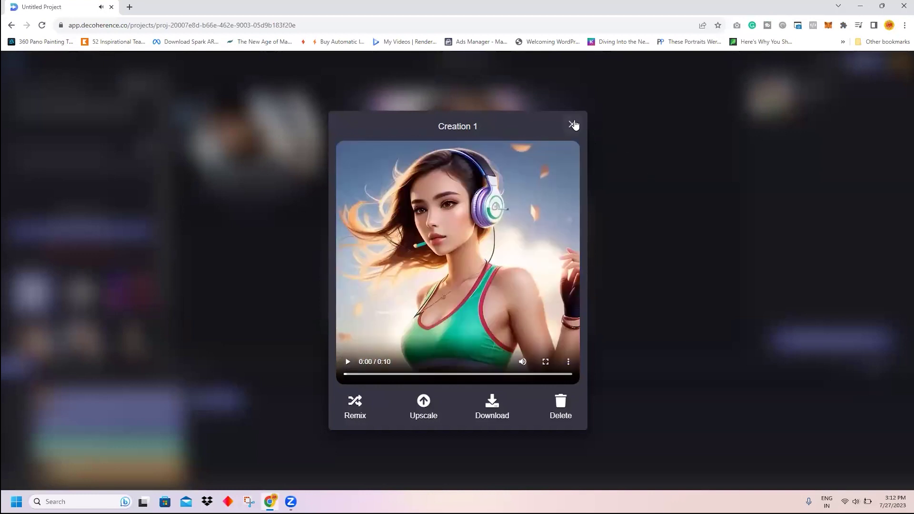
pyautogui.click(572, 125)
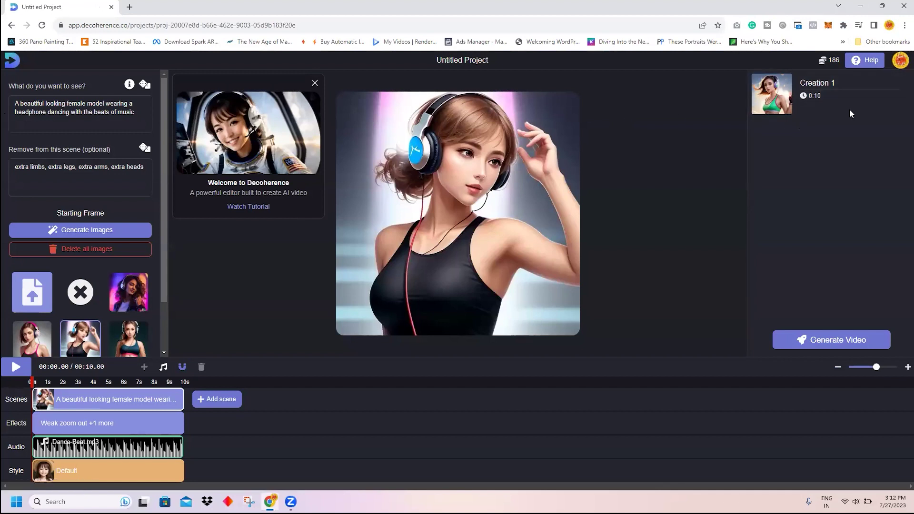
# - Open the Decoherence tutorial video from the welcome card, pause and close it, and dismiss the card
pyautogui.click(236, 207)
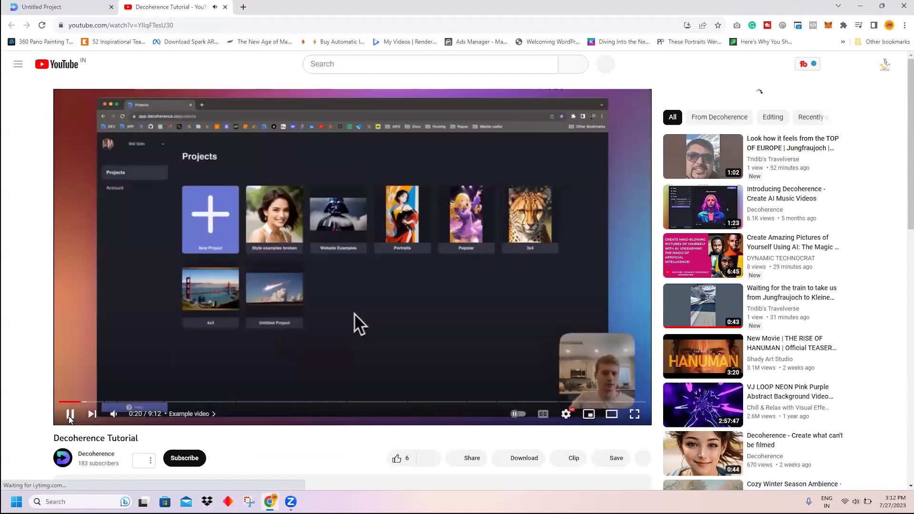
pyautogui.click(70, 415)
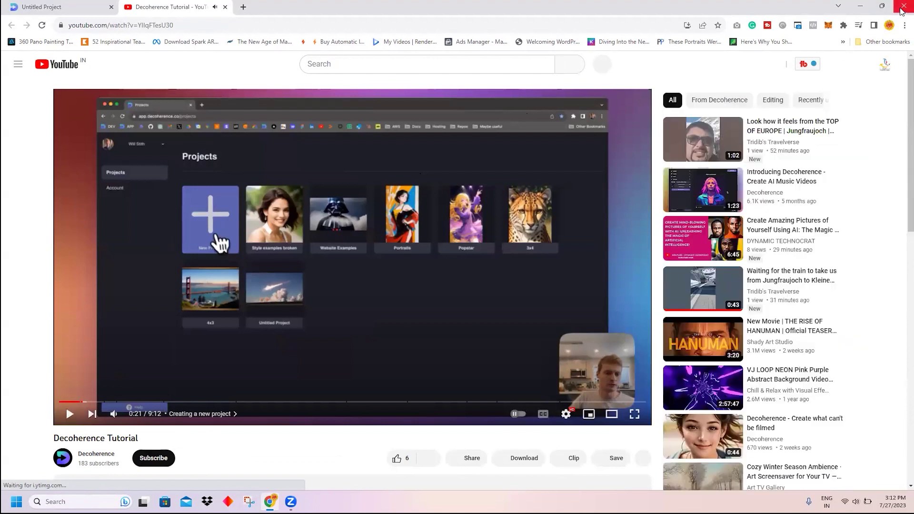
pyautogui.rightClick(165, 11)
pyautogui.click(189, 136)
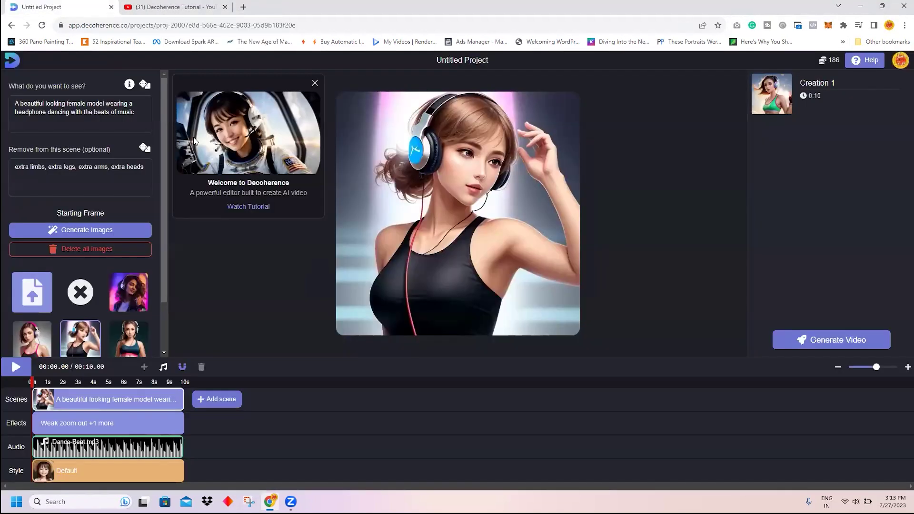
pyautogui.click(314, 83)
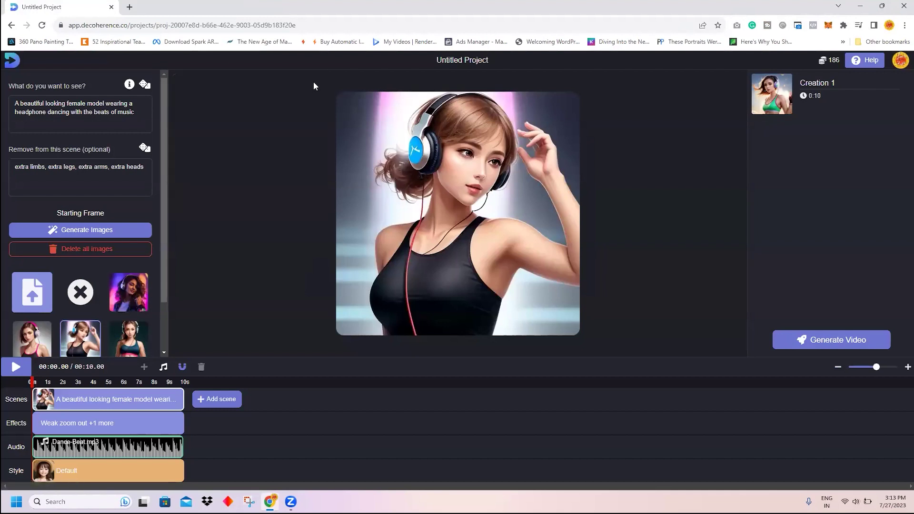
# - Return to the project list and create a new project with the 1:1 aspect ratio
pyautogui.click(13, 61)
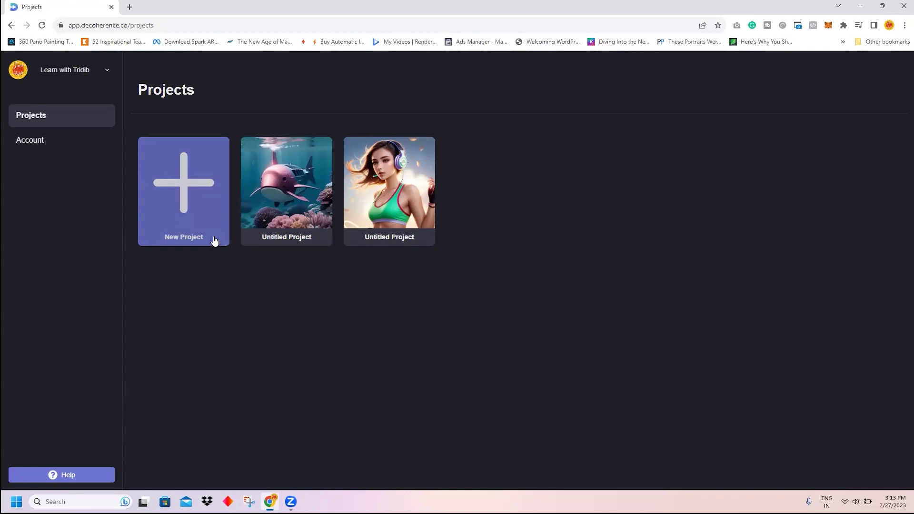
pyautogui.click(659, 19)
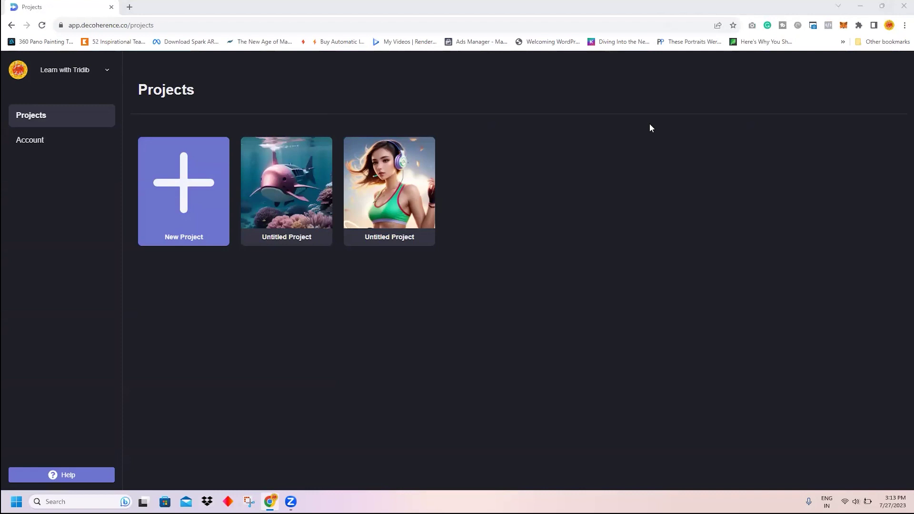
pyautogui.click(192, 213)
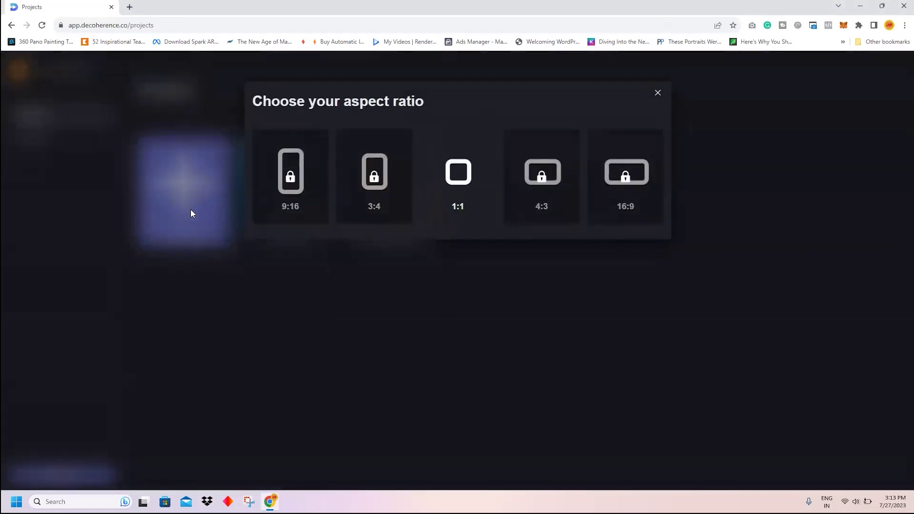
pyautogui.click(485, 217)
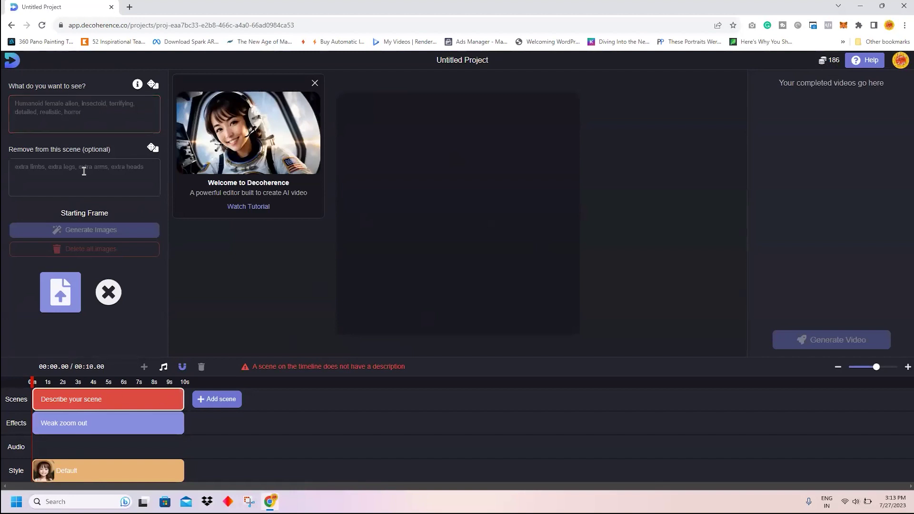
# - Describe the scene as "A space ship harbour in the milkty way wth bots and humans working together."
pyautogui.click(47, 111)
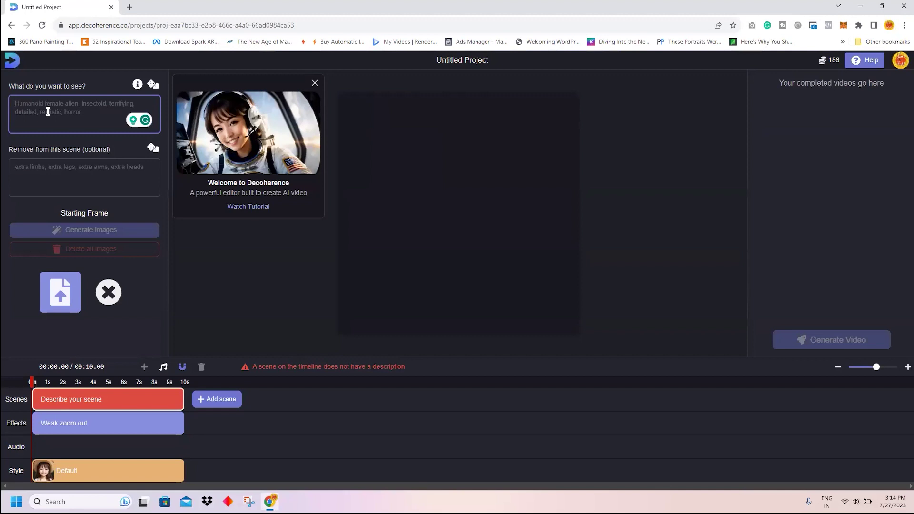
pyautogui.write('A space ship harbo')
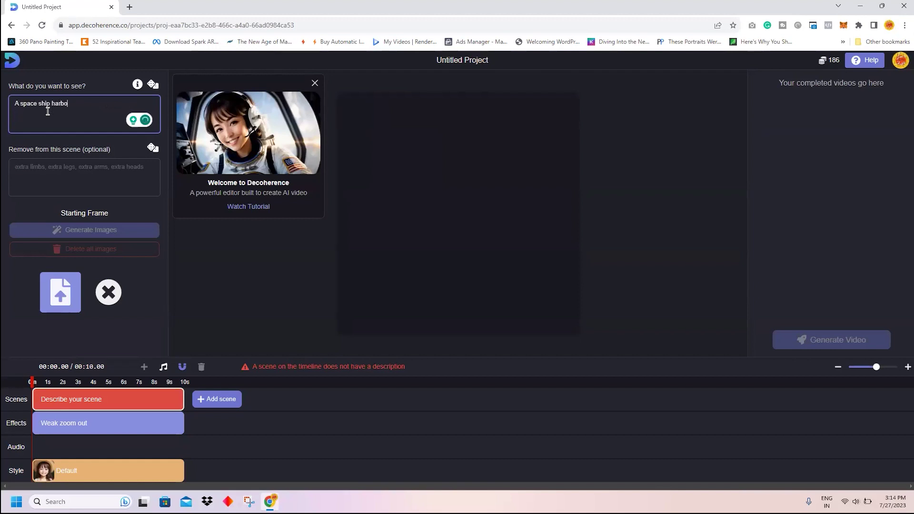
pyautogui.write('eh milkty way')
pyautogui.moveTo(82, 103); pyautogui.dragTo(89, 104)
pyautogui.write('the')
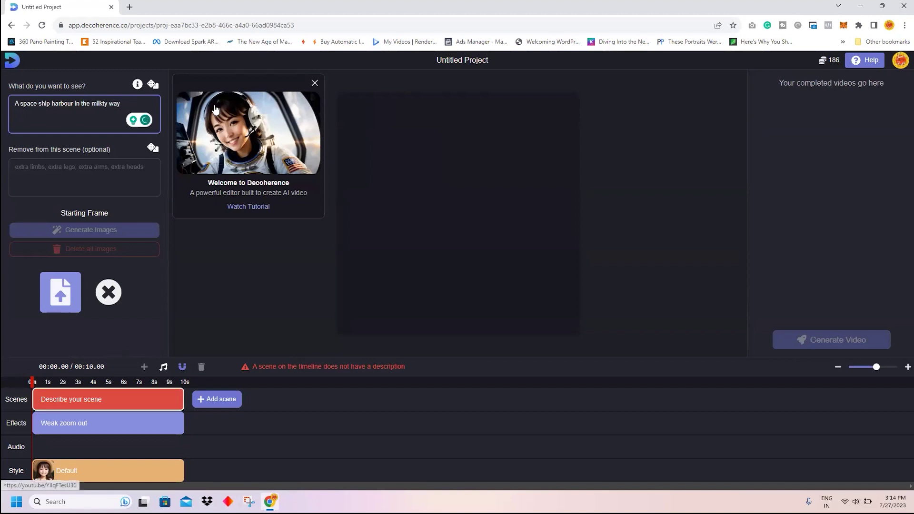
pyautogui.click(134, 101)
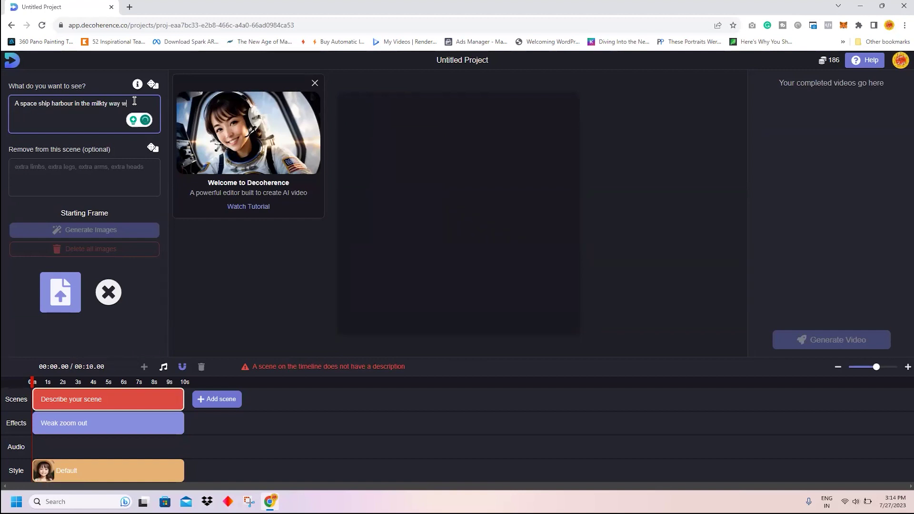
pyautogui.write('wth lots and humans working toogteher')
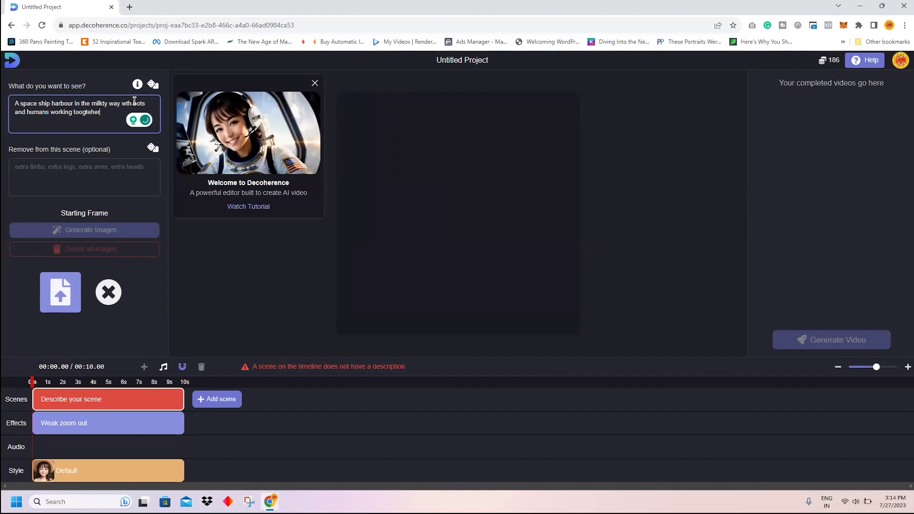
pyautogui.write(', ')
# - Extend the scene description with "A lot many Spaceships and huge space vehicles are harboured"
pyautogui.write('A lo')
pyautogui.write('t ma')
pyautogui.write('ny Spa')
pyautogui.write('ceships an')
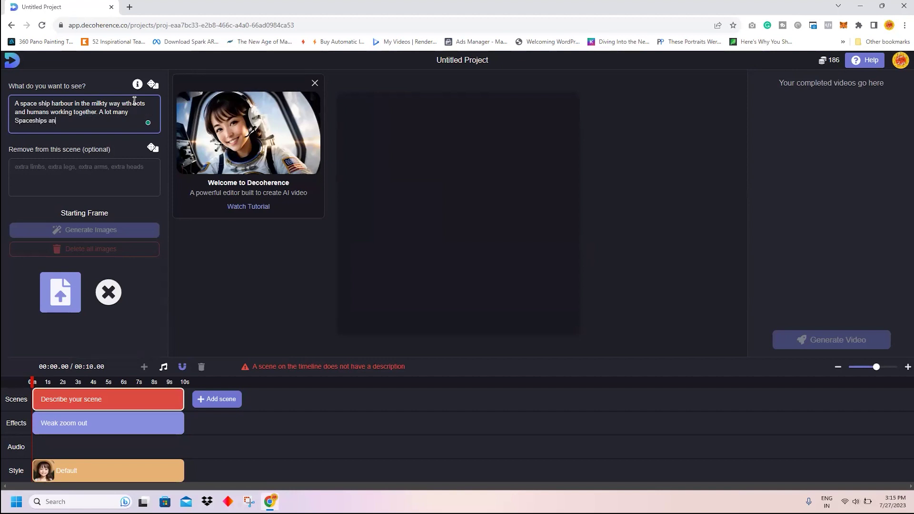
pyautogui.write('d huge')
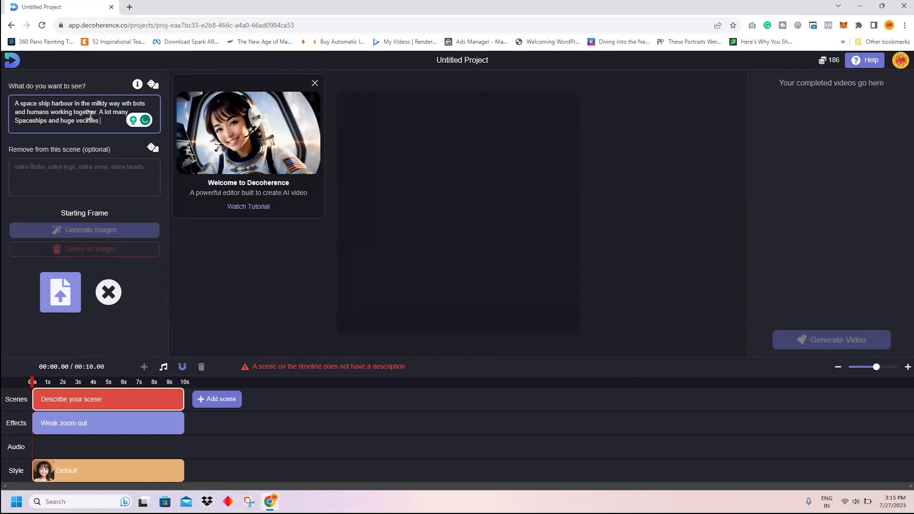
pyautogui.write('space')
pyautogui.moveTo(118, 121); pyautogui.dragTo(88, 120)
pyautogui.write('e vehicles are ha')
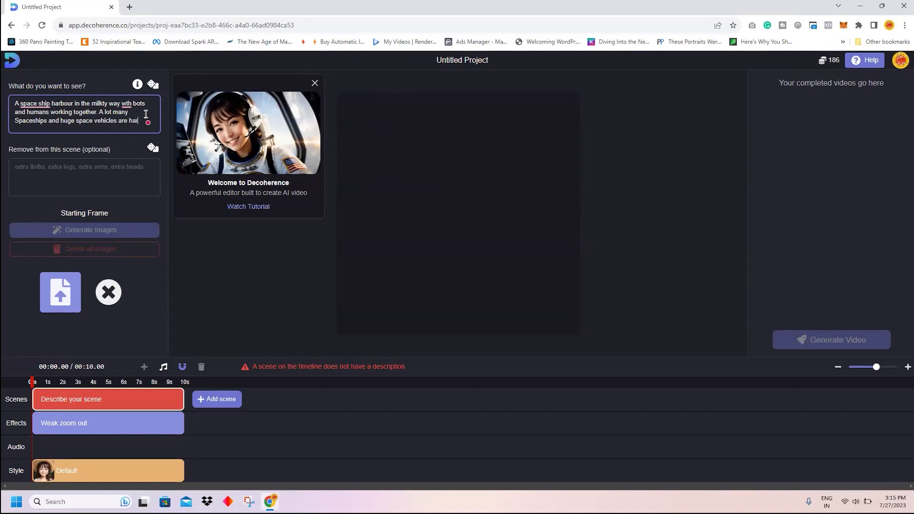
pyautogui.write('rboured')
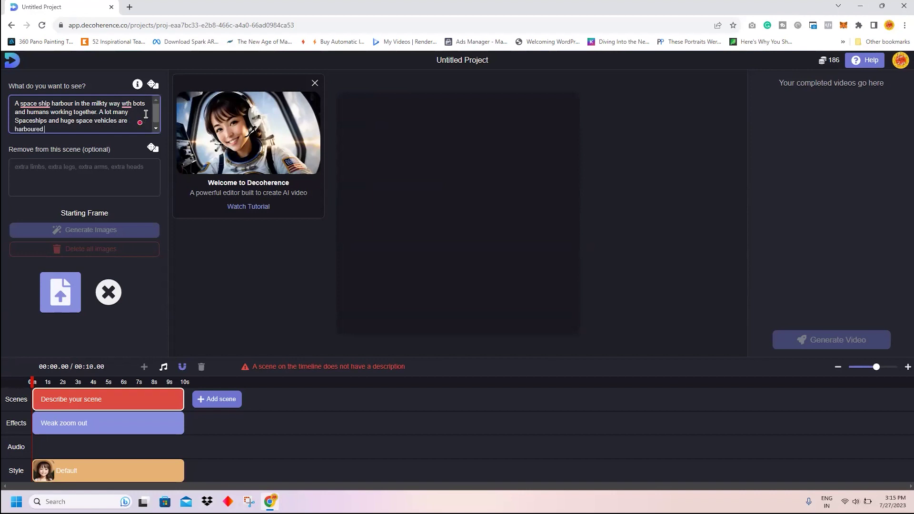
# - Apply the spelling suggestions "spaceship", "with", "harbor" and "milky" in the scene description
pyautogui.click(36, 103)
pyautogui.click(40, 132)
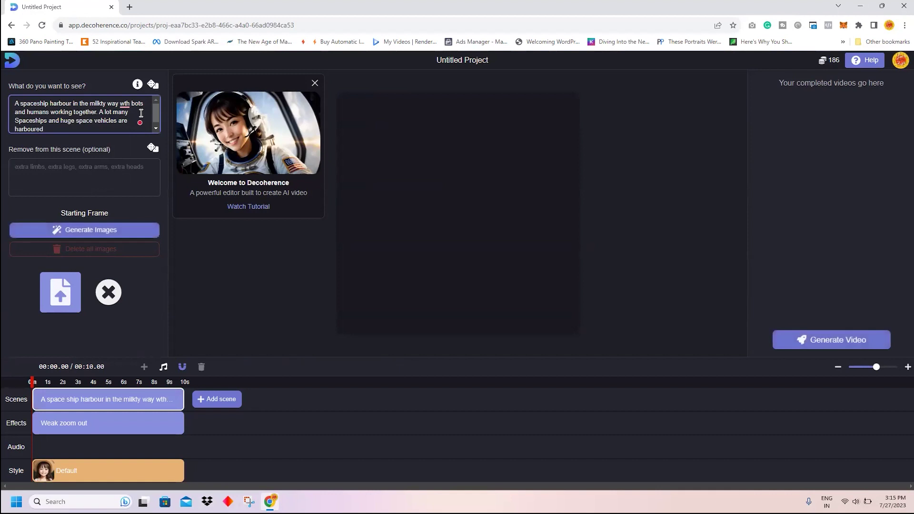
pyautogui.click(127, 105)
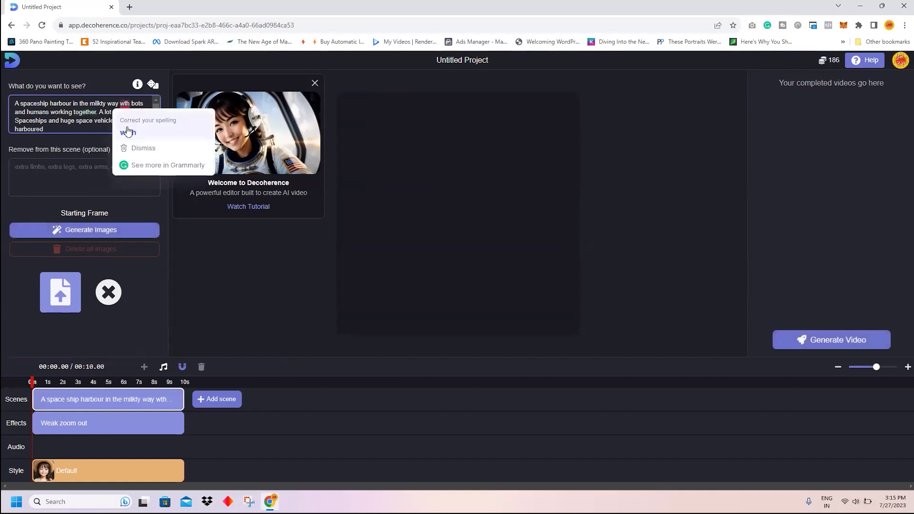
pyautogui.click(128, 132)
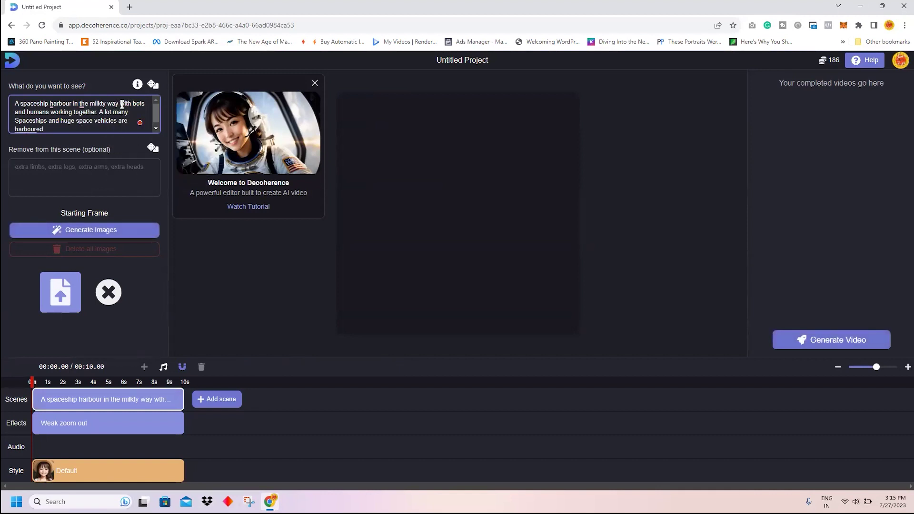
pyautogui.click(69, 105)
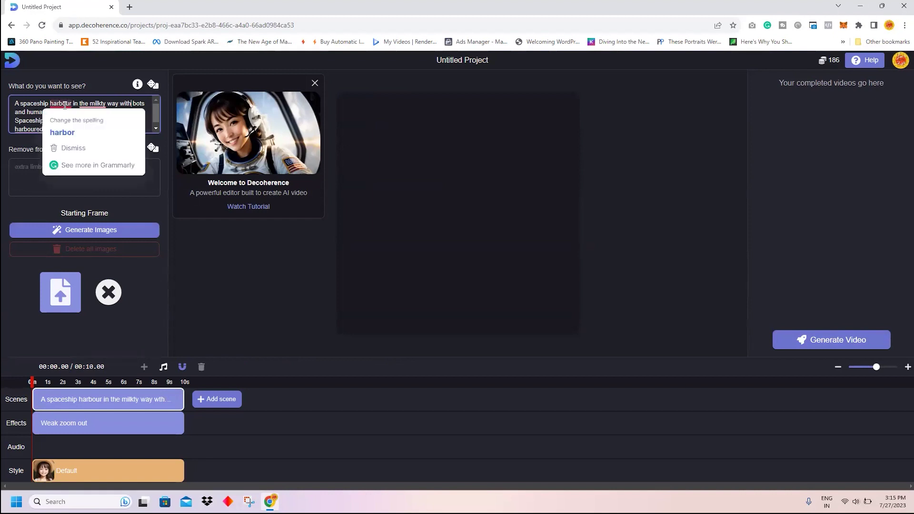
pyautogui.click(62, 131)
pyautogui.click(85, 106)
pyautogui.click(85, 128)
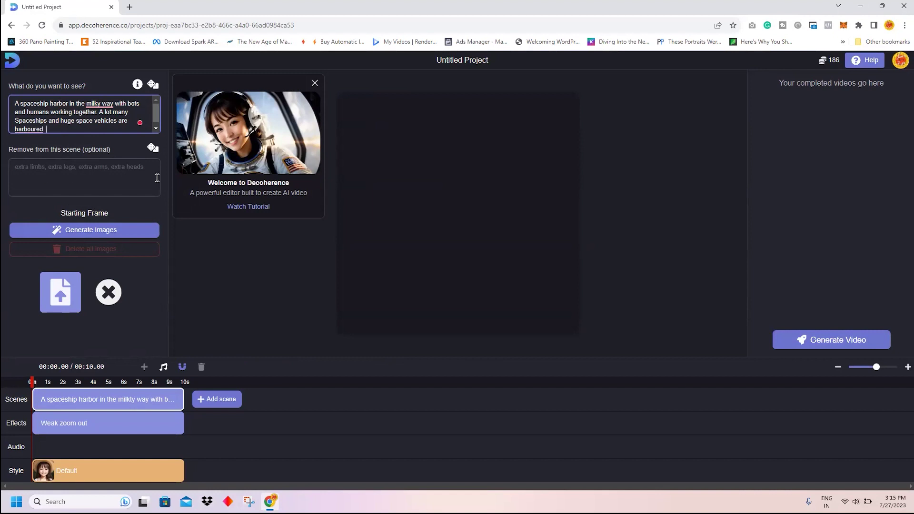
# - Leave the removal prompt empty and shorten the spaceship scene on the timeline to 4 seconds
pyautogui.click(107, 179)
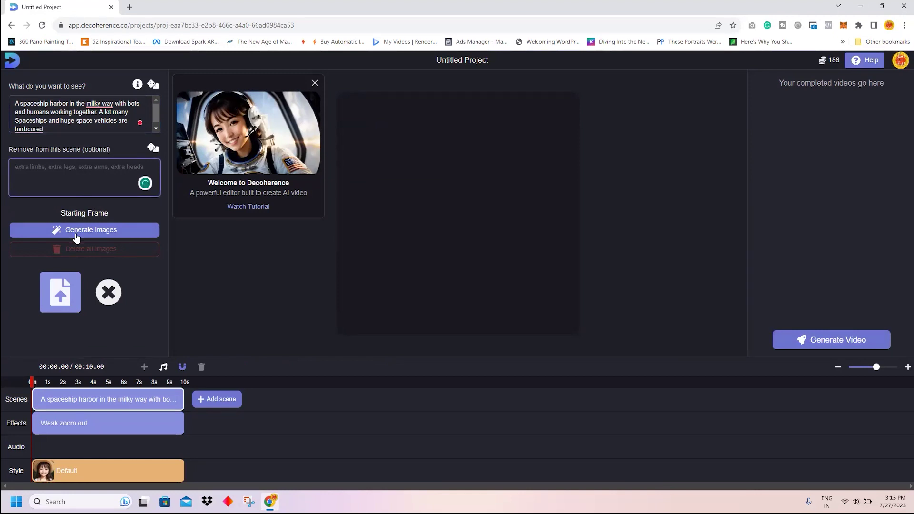
pyautogui.moveTo(183, 399); pyautogui.dragTo(96, 398)
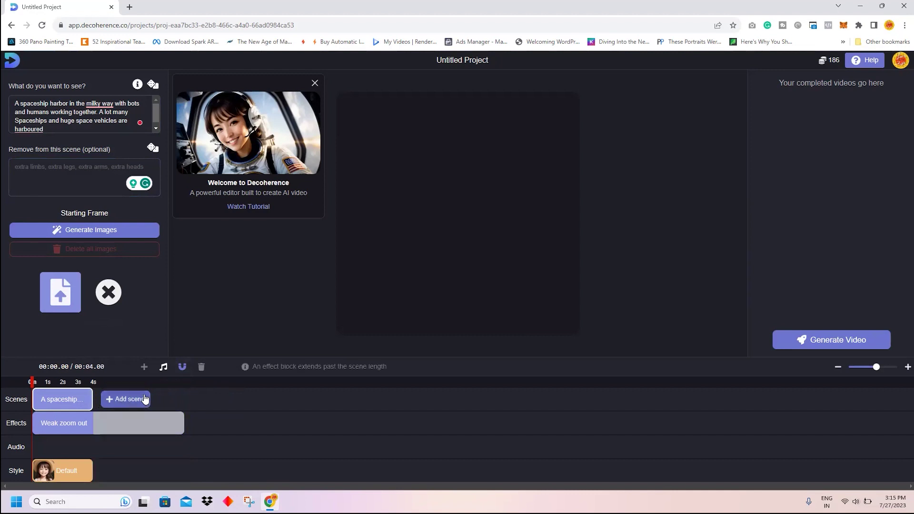
# - Generate starting frame images from the description and choose the first generated spaceship image as the starting frame
pyautogui.click(85, 231)
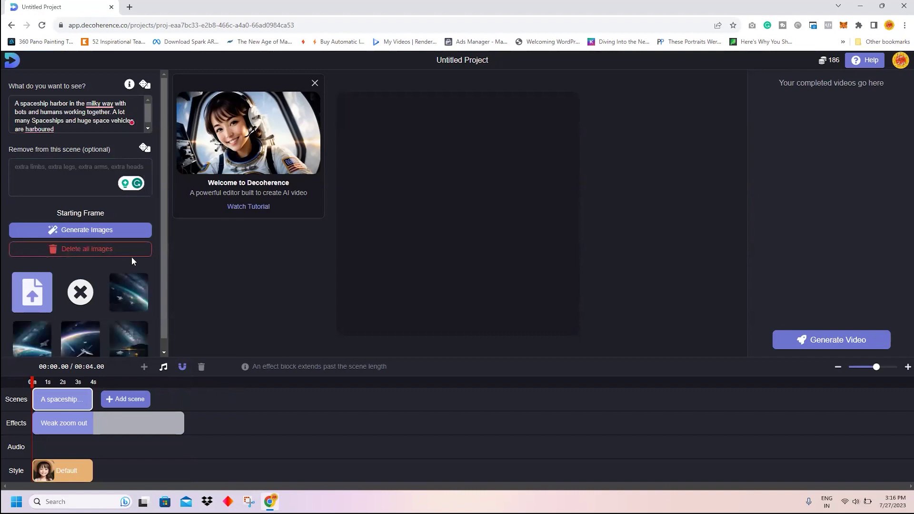
pyautogui.scroll(-1, 135, 302)
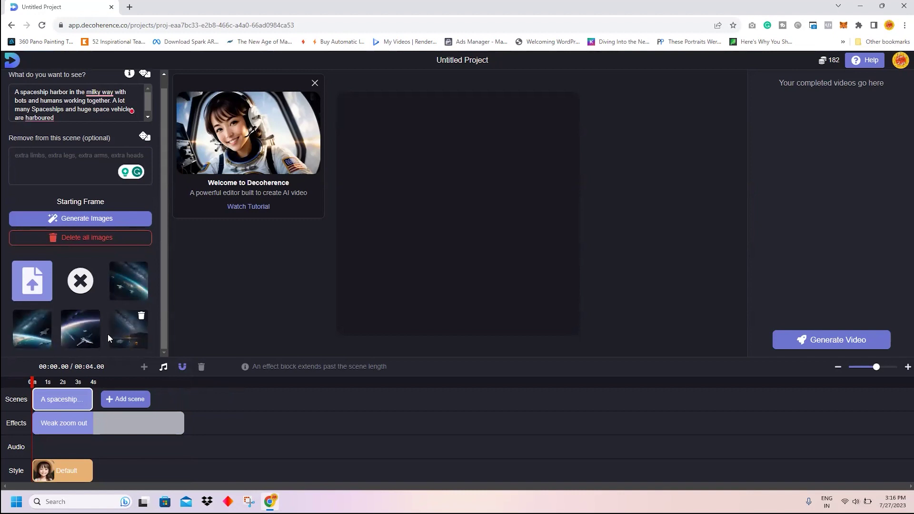
pyautogui.click(82, 341)
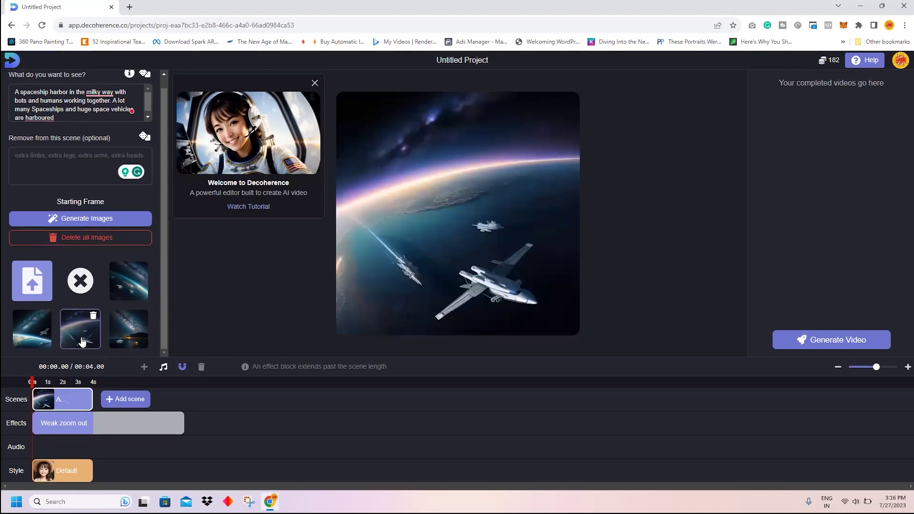
pyautogui.click(133, 289)
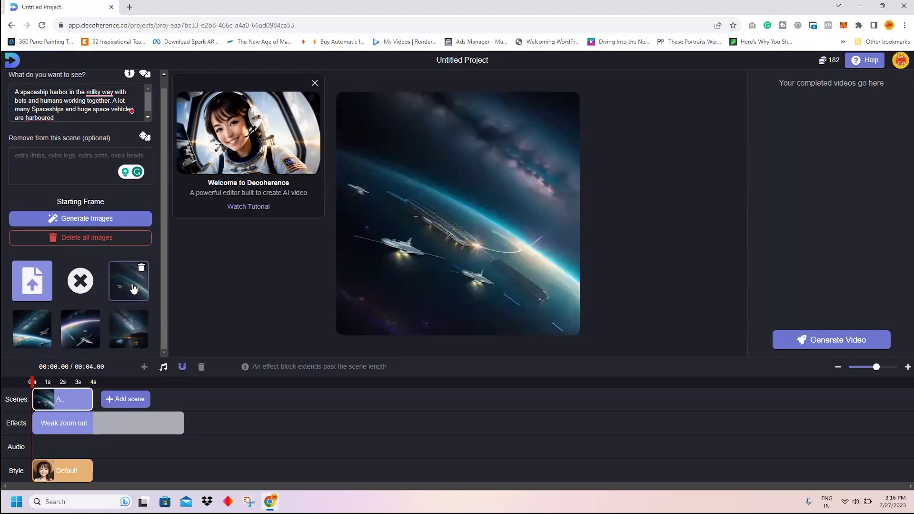
# - Try the night-harbor image and then the image with two spacecraft above Earth as the scene's starting frame
pyautogui.click(127, 329)
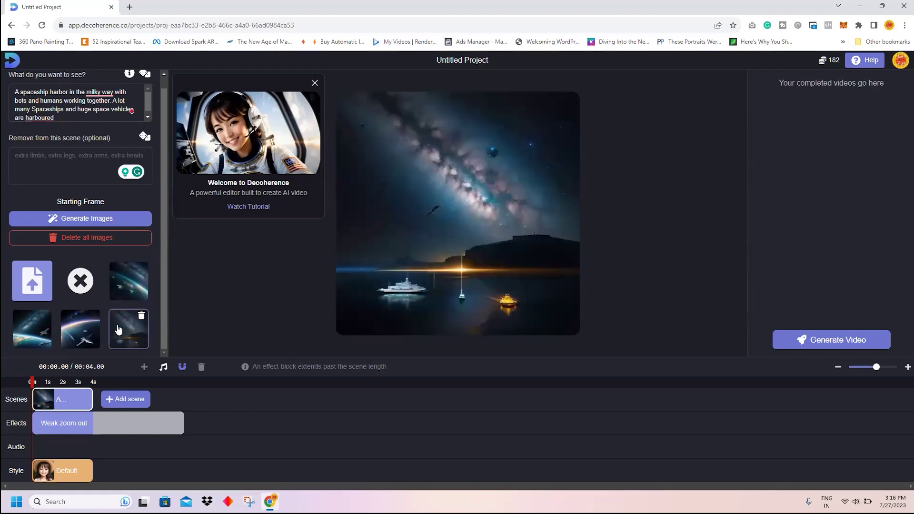
pyautogui.click(38, 342)
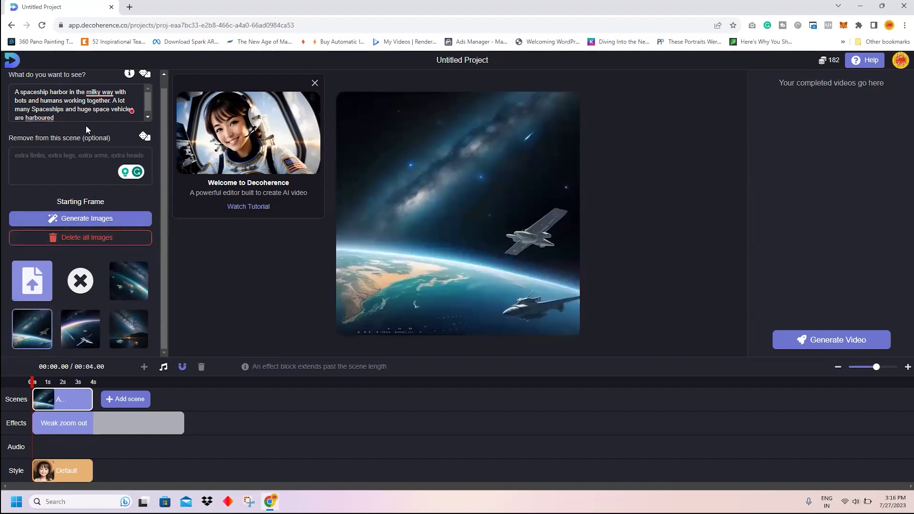
# - Apply the spelling suggestions "harbored" and "Milky Way" in the scene description
pyautogui.moveTo(48, 115)
pyautogui.click(42, 146)
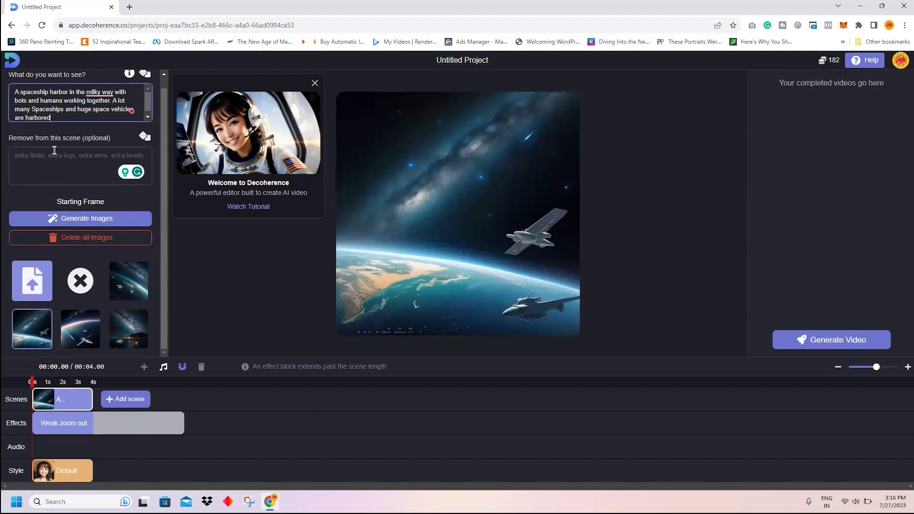
pyautogui.moveTo(104, 91)
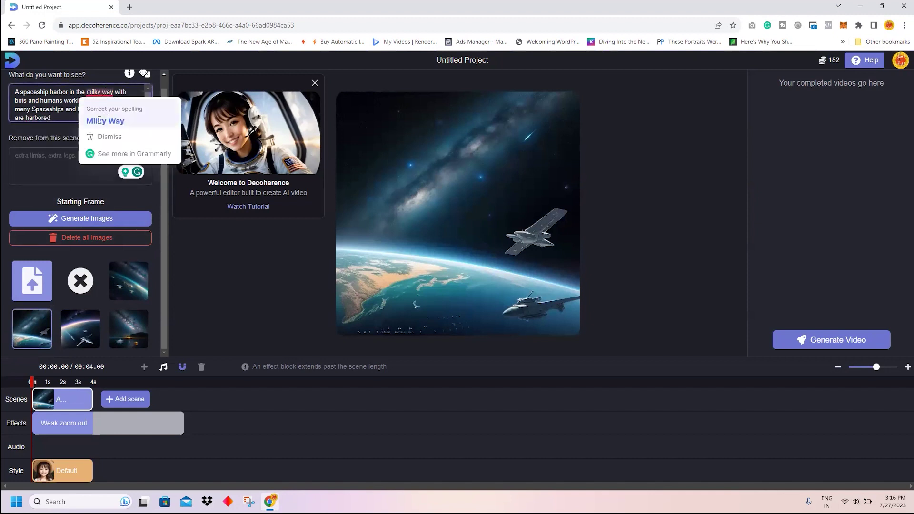
pyautogui.click(99, 119)
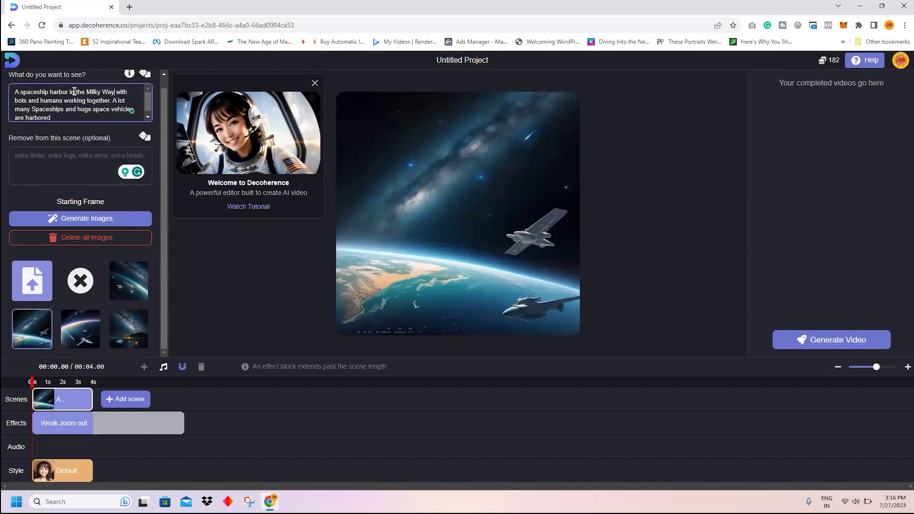
# - Add "giant" before "spaceship" and replace "harbor" with "station" in the scene description
pyautogui.click(21, 92)
pyautogui.write('giant')
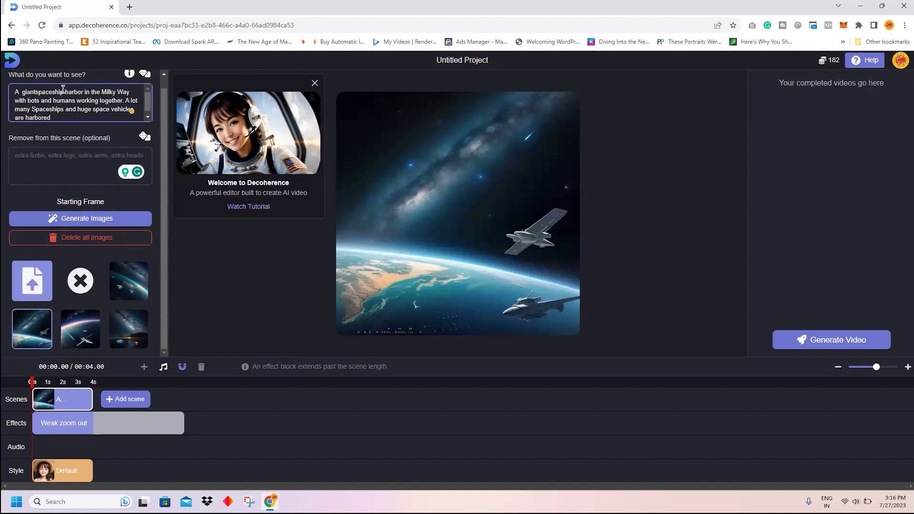
pyautogui.moveTo(77, 91)
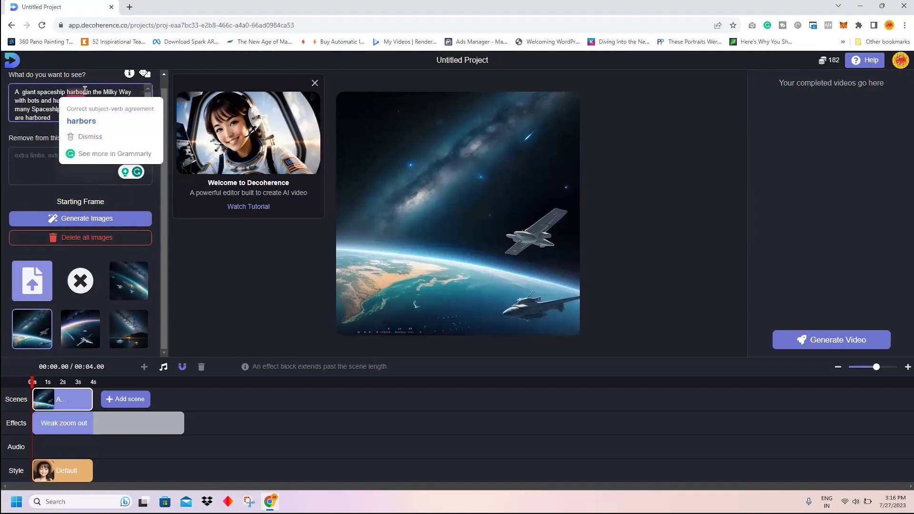
pyautogui.moveTo(85, 91); pyautogui.dragTo(67, 91)
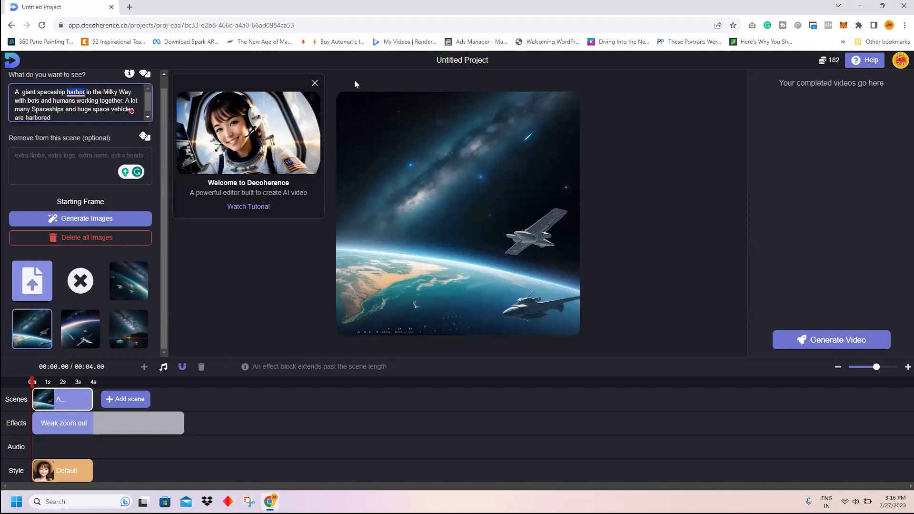
pyautogui.write('station')
pyautogui.moveTo(103, 92); pyautogui.dragTo(133, 91)
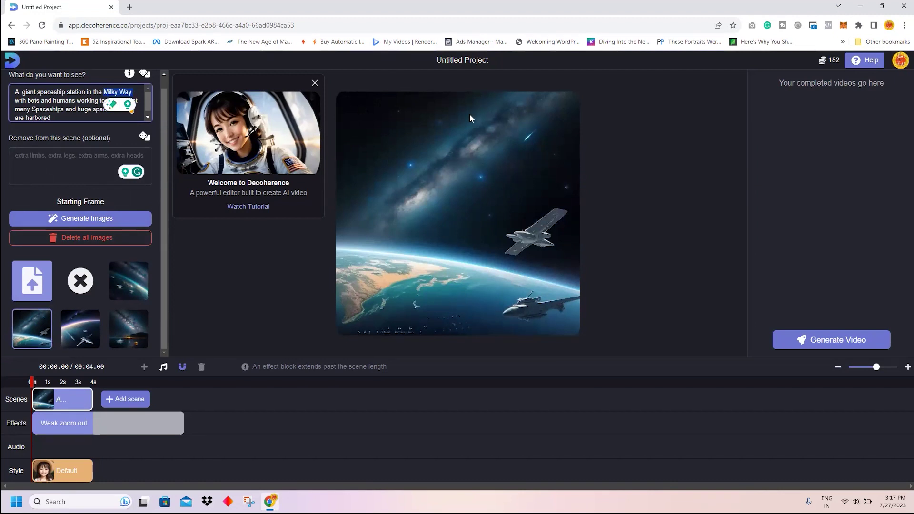
pyautogui.click(136, 91)
pyautogui.moveTo(137, 92); pyautogui.dragTo(107, 90)
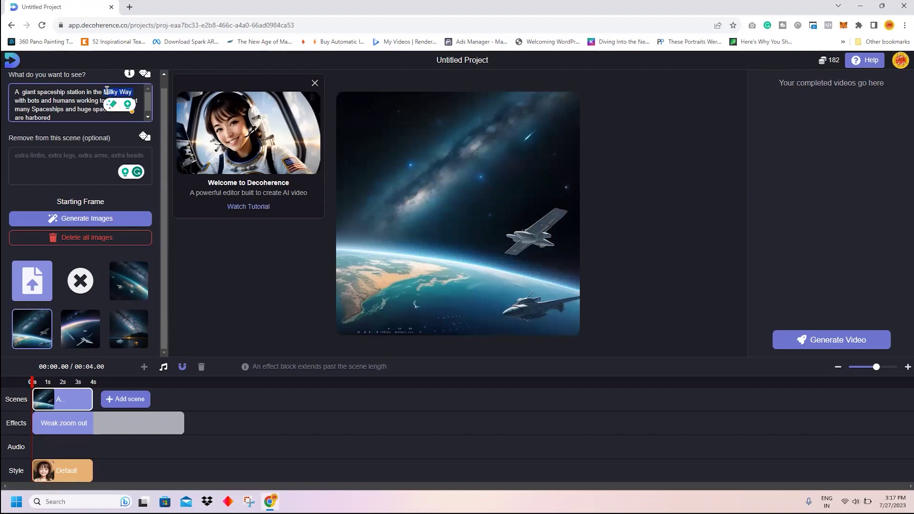
pyautogui.click(67, 117)
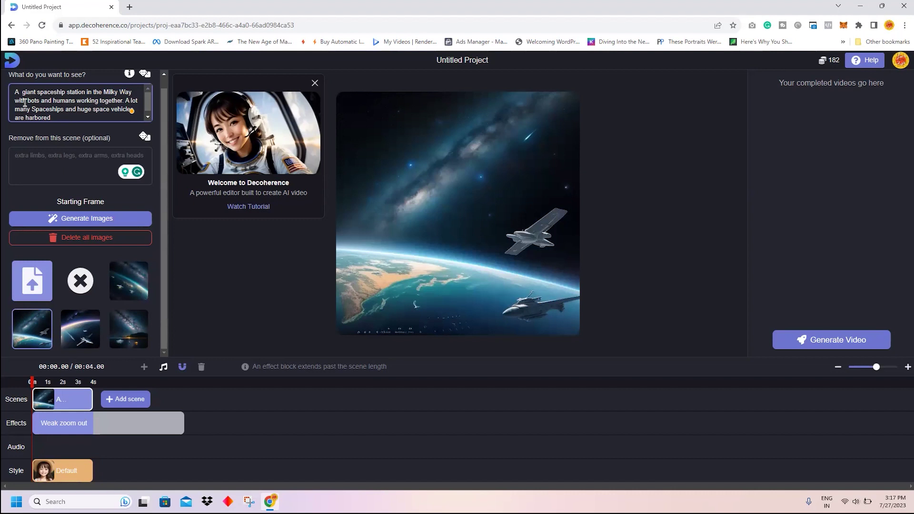
# - Reword the middle of the scene description as "where robots and humans work together"
pyautogui.moveTo(27, 100); pyautogui.dragTo(3, 105)
pyautogui.write('where ')
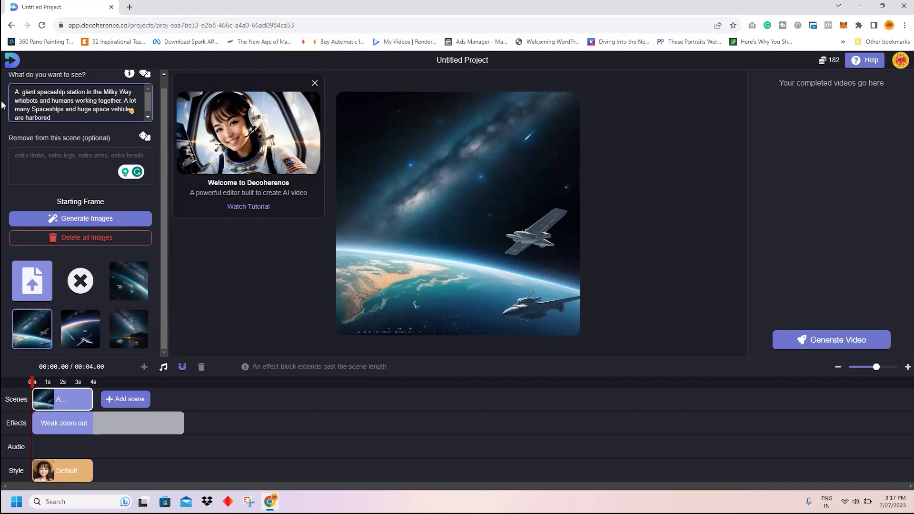
pyautogui.write('rob')
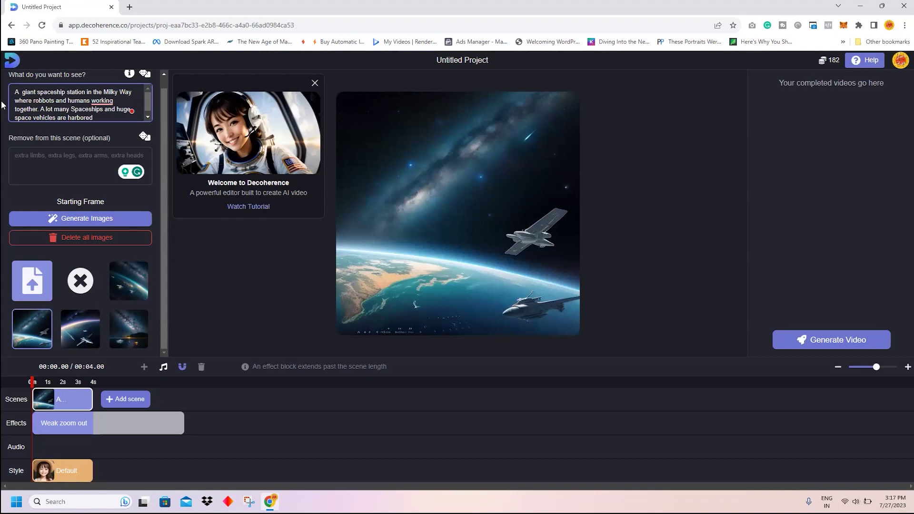
pyautogui.press('BackSpace')
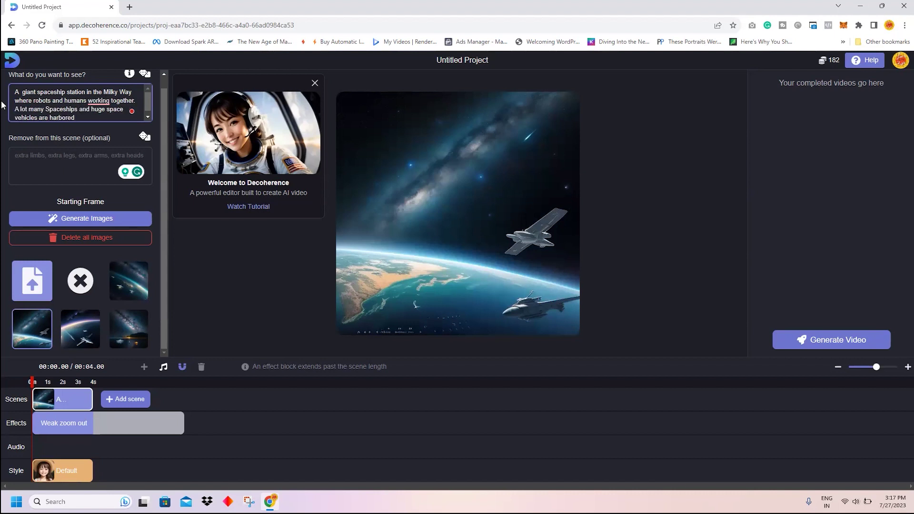
pyautogui.click(99, 101)
pyautogui.click(101, 129)
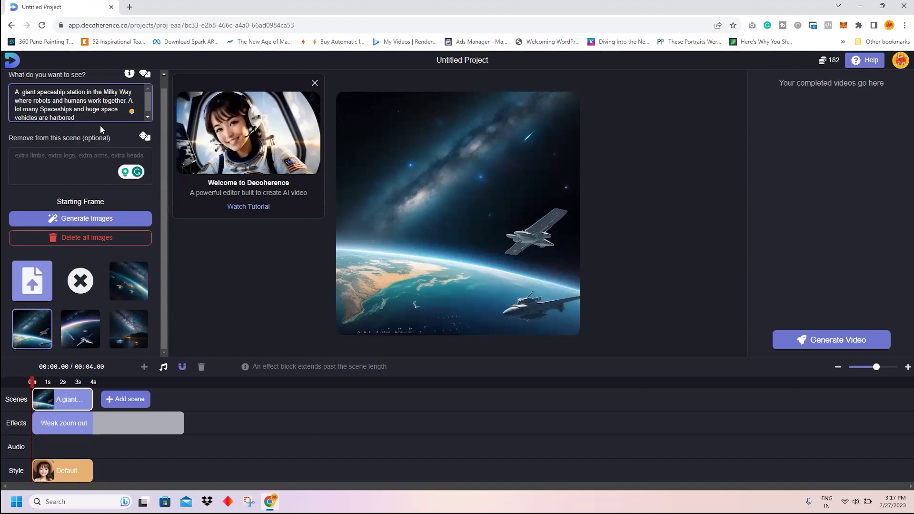
# - Replace "A lot many" with "Many" and "harbored" with "stationed" in the scene description
pyautogui.moveTo(38, 109); pyautogui.dragTo(128, 100)
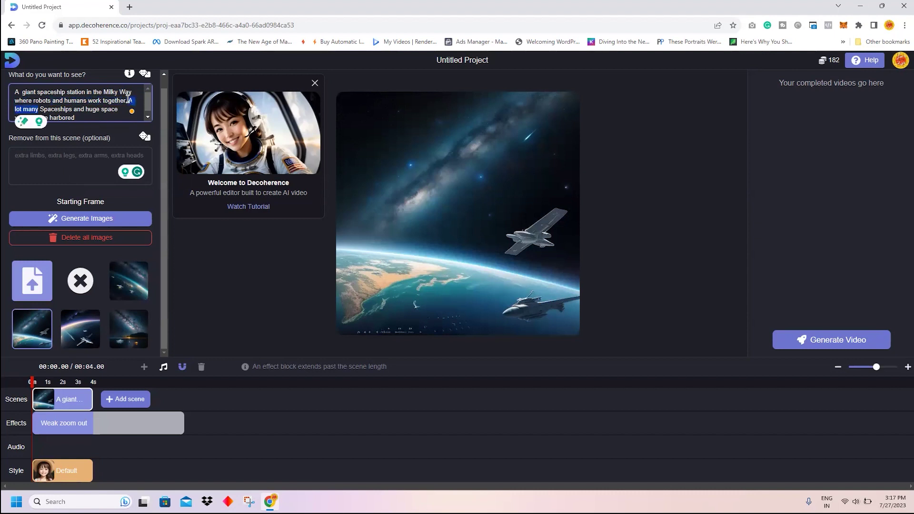
pyautogui.write('Many')
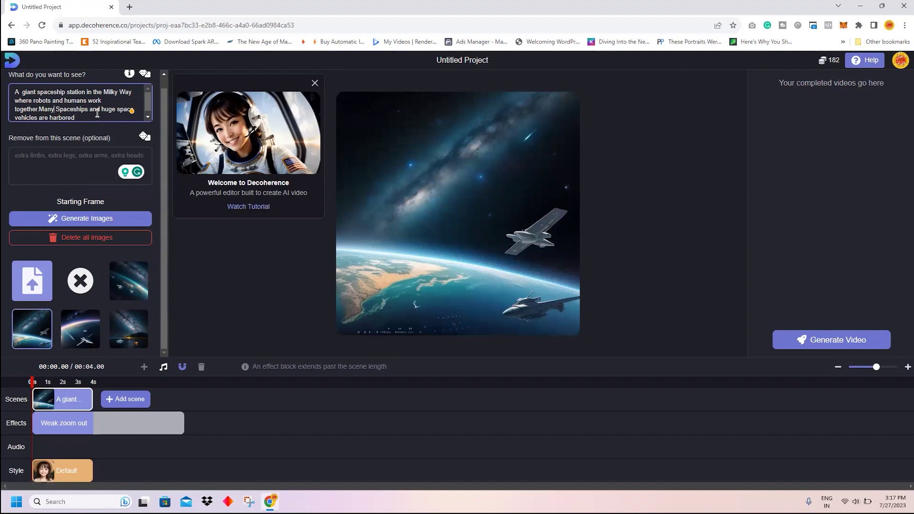
pyautogui.doubleClick(62, 118)
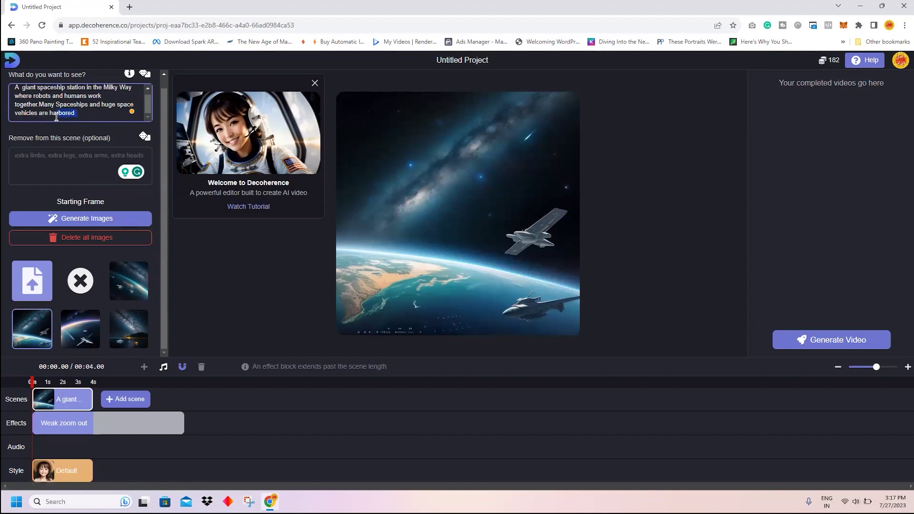
pyautogui.write('stationed')
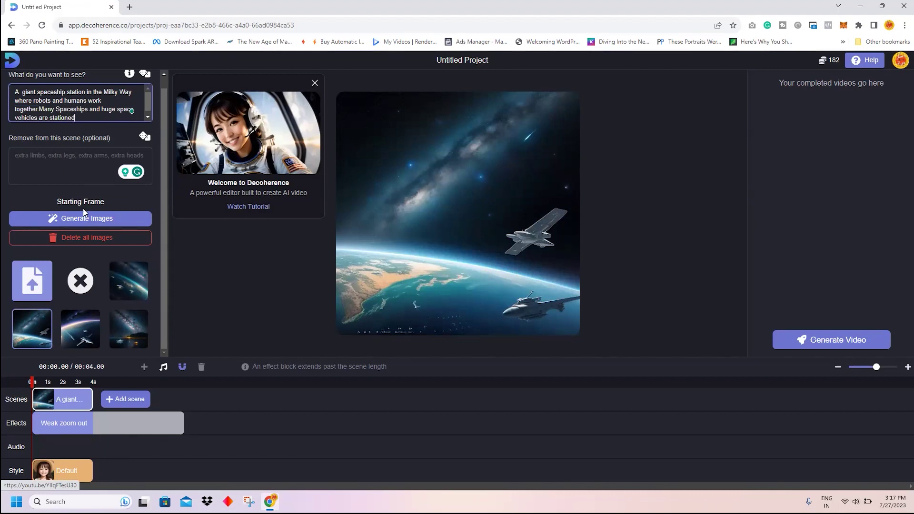
# - Generate new starting frame images from the revised description and choose the giant saucer-shaped station above the orange horizon
pyautogui.click(78, 222)
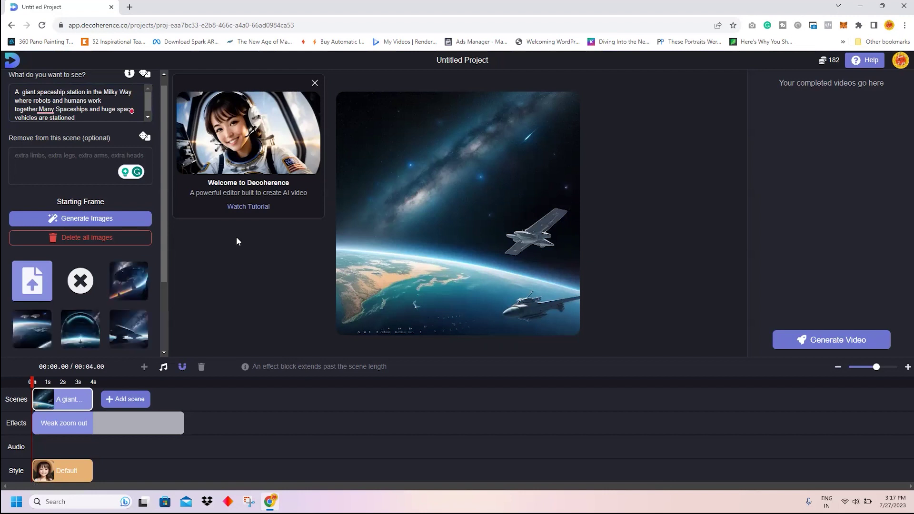
pyautogui.click(132, 285)
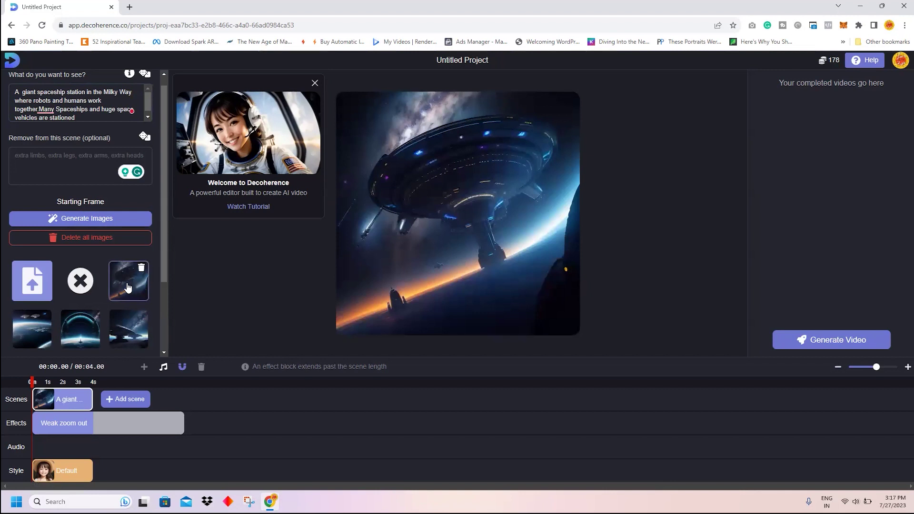
pyautogui.click(72, 332)
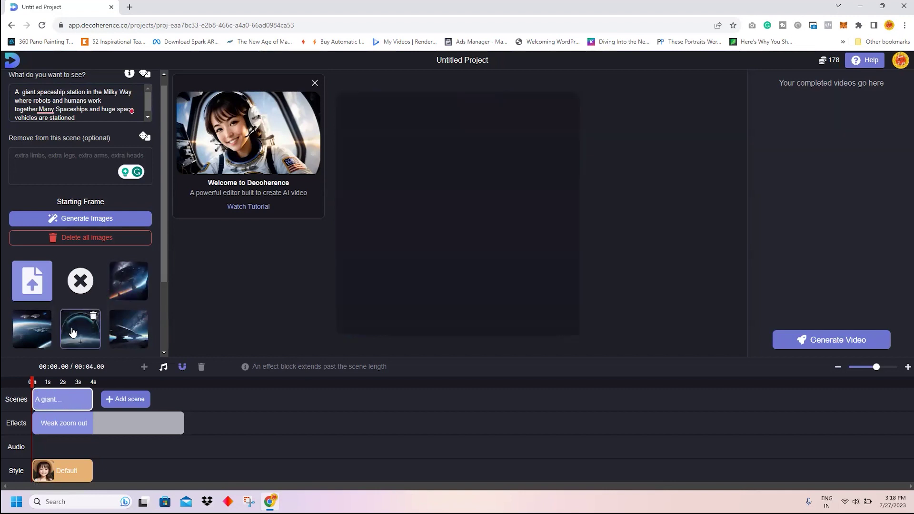
pyautogui.click(123, 332)
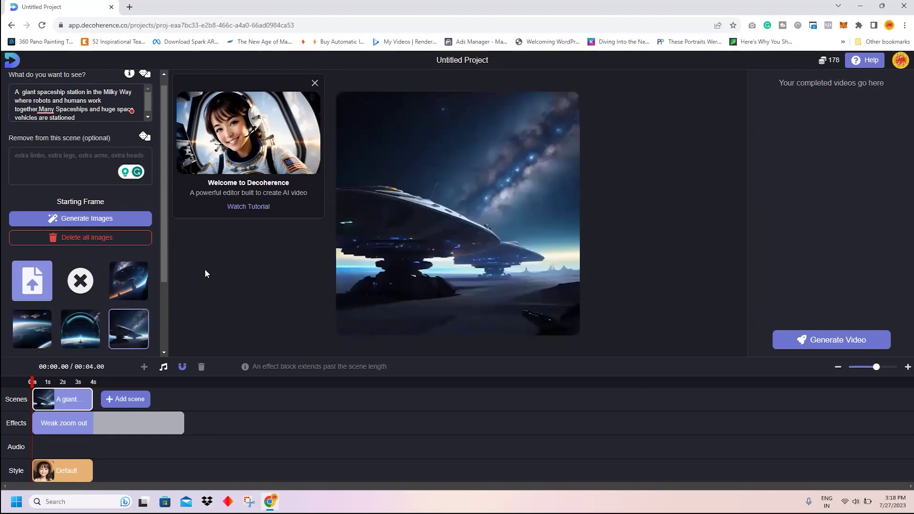
pyautogui.click(133, 287)
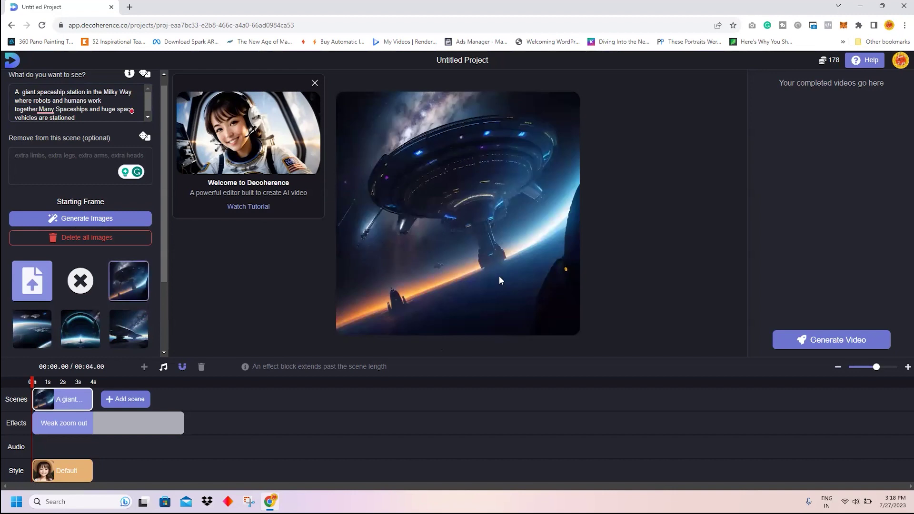
pyautogui.scroll(-1, 85, 331)
pyautogui.scroll(-2, 84, 331)
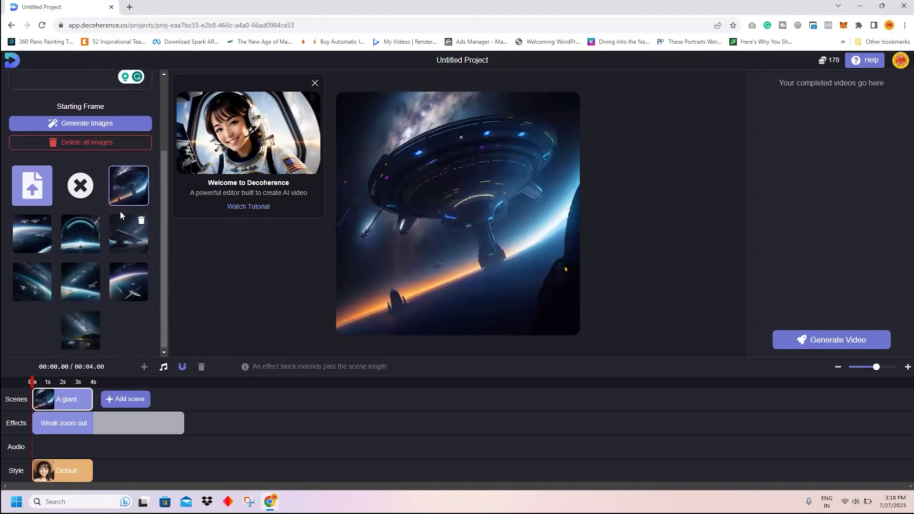
# - Add a second scene lasting 4 seconds and slightly extend the Weak zoom out effect block on the timeline
pyautogui.click(135, 399)
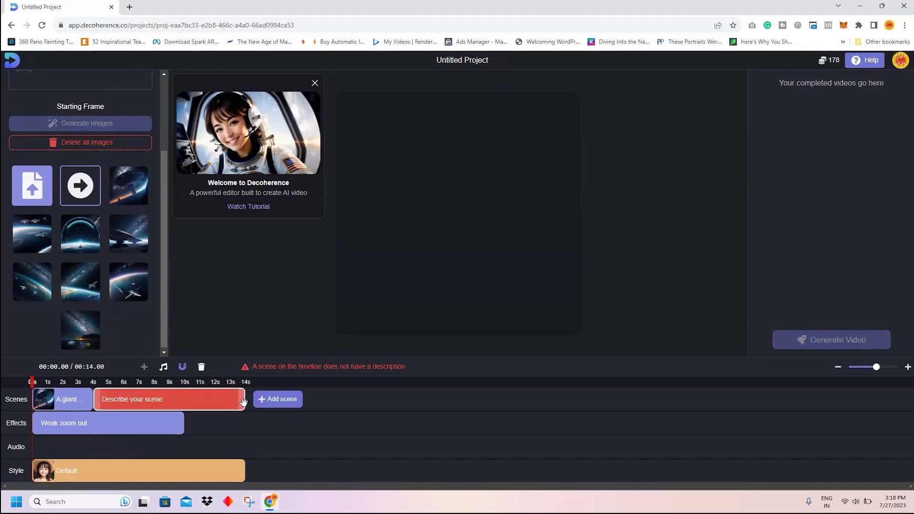
pyautogui.moveTo(224, 401); pyautogui.dragTo(143, 407)
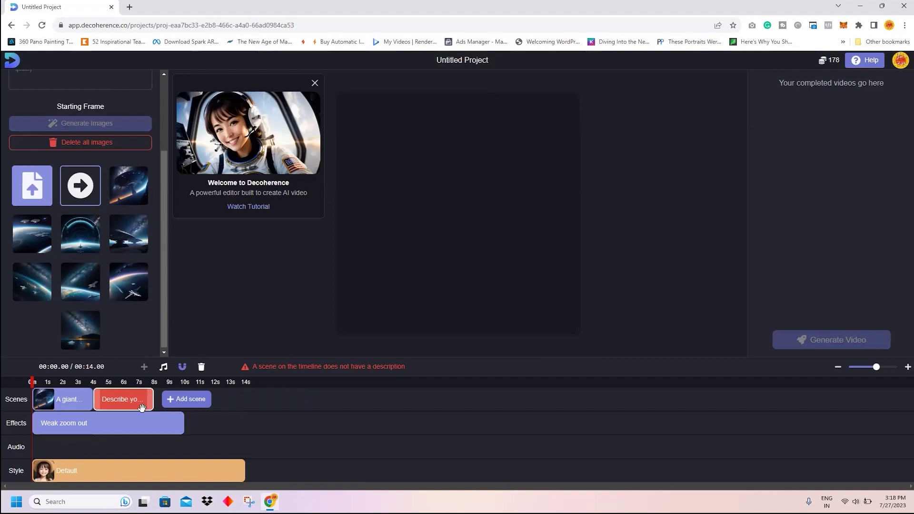
pyautogui.moveTo(141, 407); pyautogui.dragTo(149, 411)
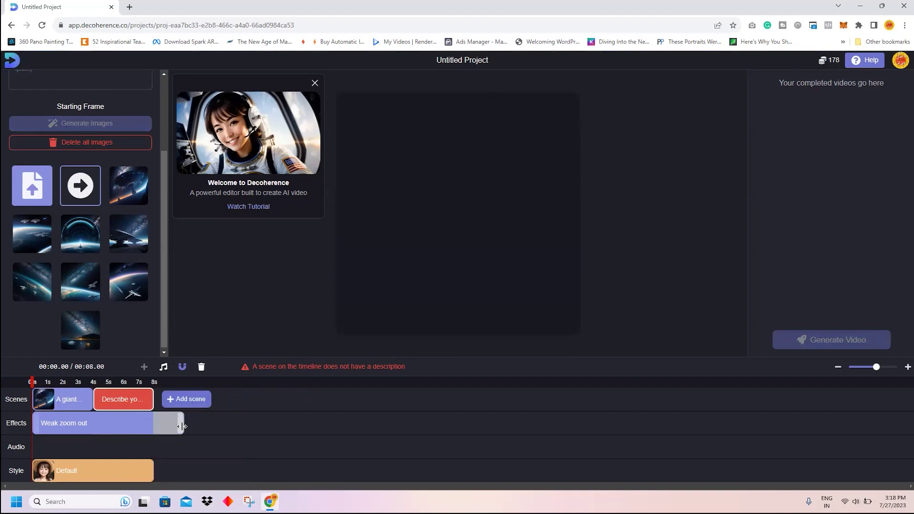
pyautogui.click(181, 424)
pyautogui.moveTo(200, 420); pyautogui.dragTo(190, 421)
# - Describe the second scene as "Close up of Robots and Human's working together in a space shuttle"
pyautogui.click(150, 398)
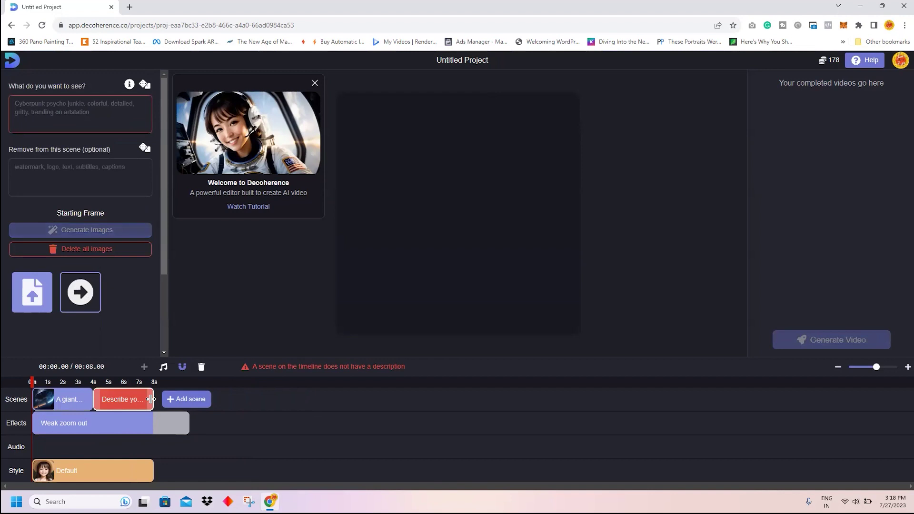
pyautogui.click(90, 101)
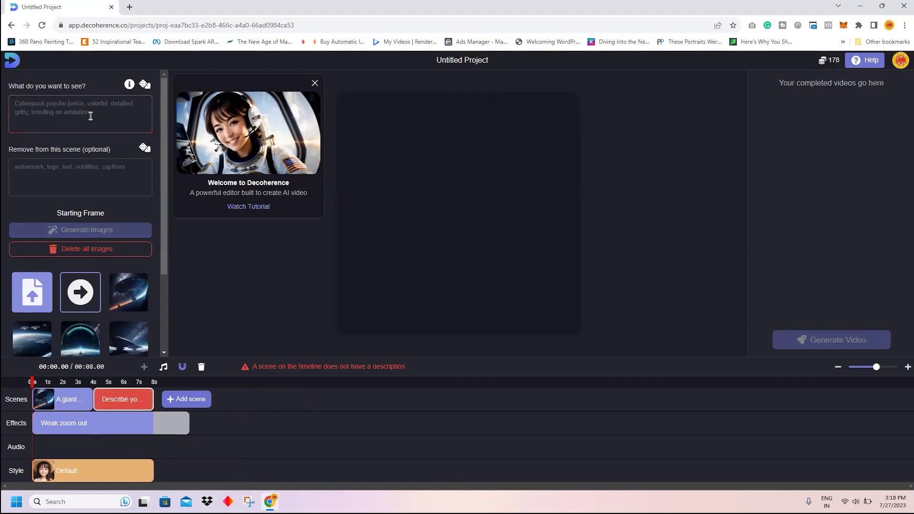
pyautogui.write('Close up of R')
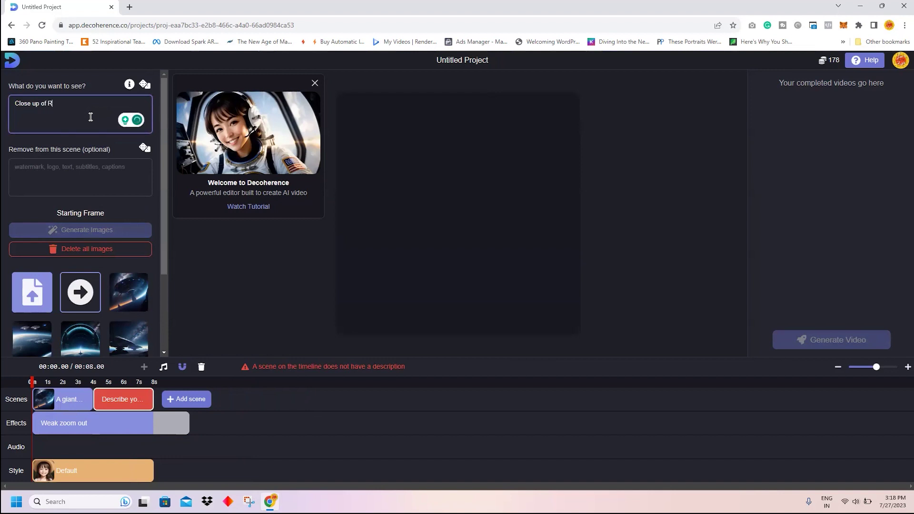
pyautogui.write("obots and Human's working together")
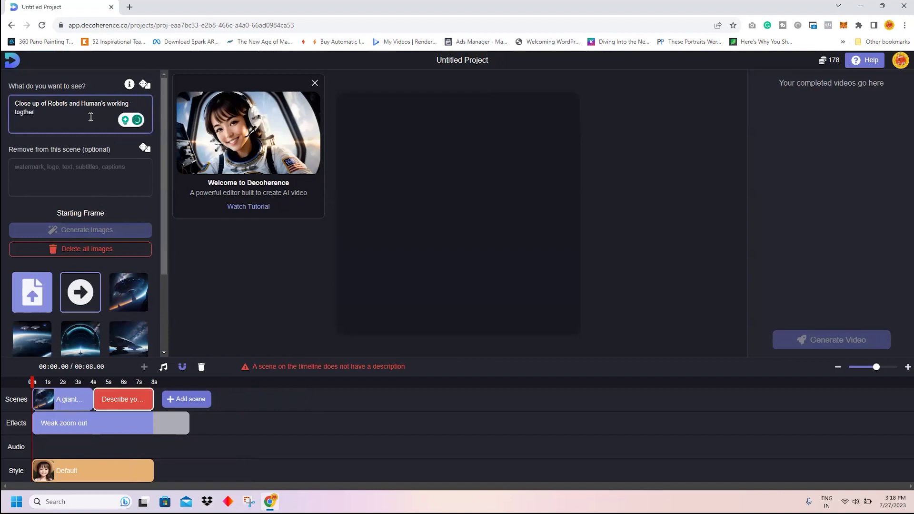
pyautogui.write(' in a space shuttle')
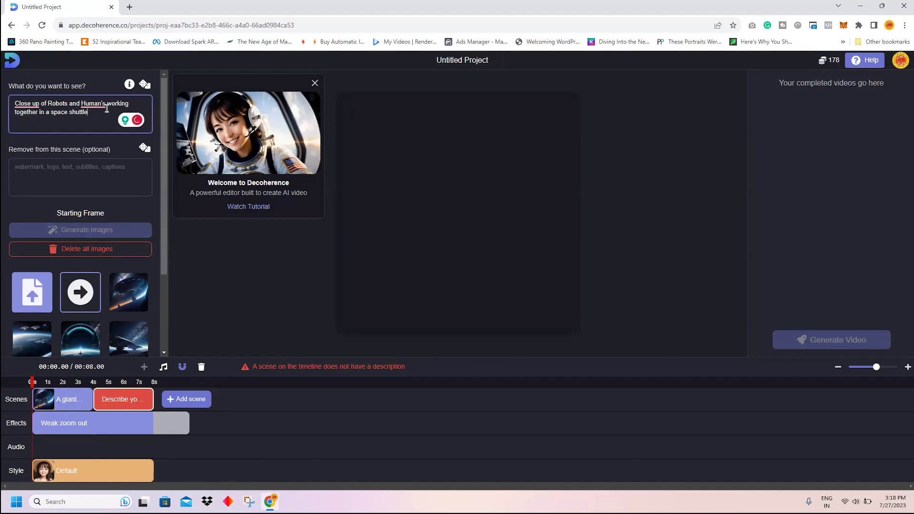
# - Apply the suggestions "humans" and "Close-up" in the second scene's description and generate starting frame images from it
pyautogui.click(93, 104)
pyautogui.click(90, 130)
pyautogui.click(29, 103)
pyautogui.click(37, 130)
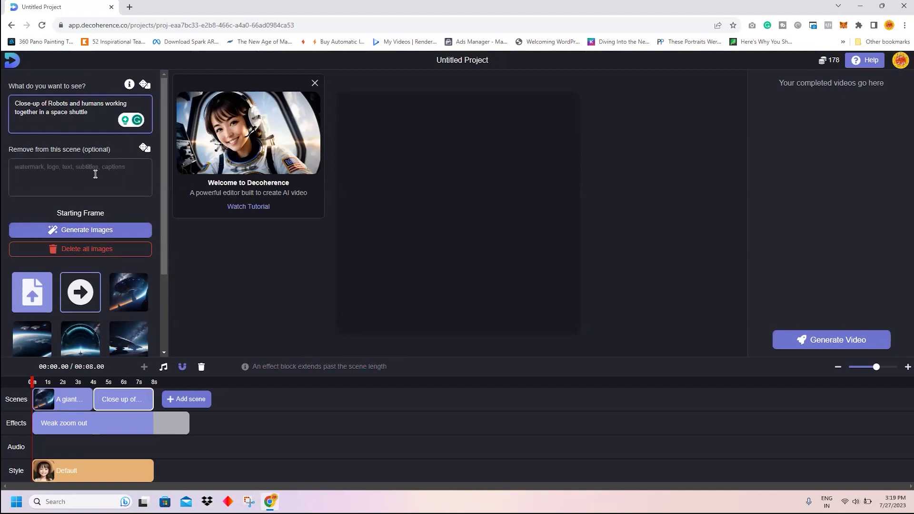
pyautogui.click(97, 231)
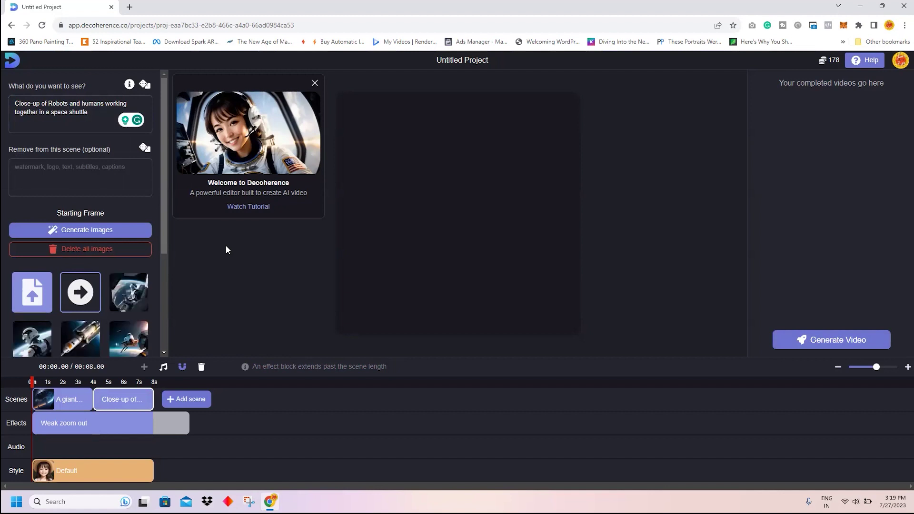
# - Compare the generated starting frames for the second scene and choose the robot seated with a laptop beside the window
pyautogui.click(135, 299)
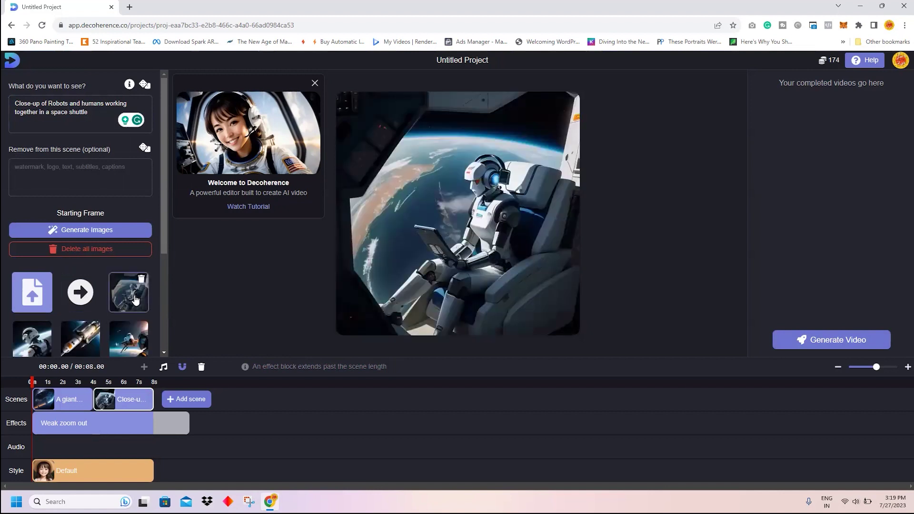
pyautogui.click(28, 340)
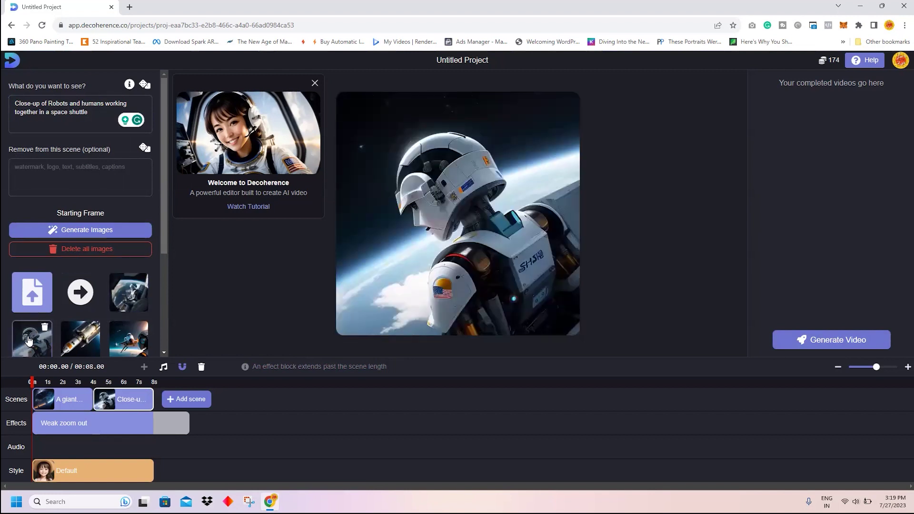
pyautogui.click(78, 354)
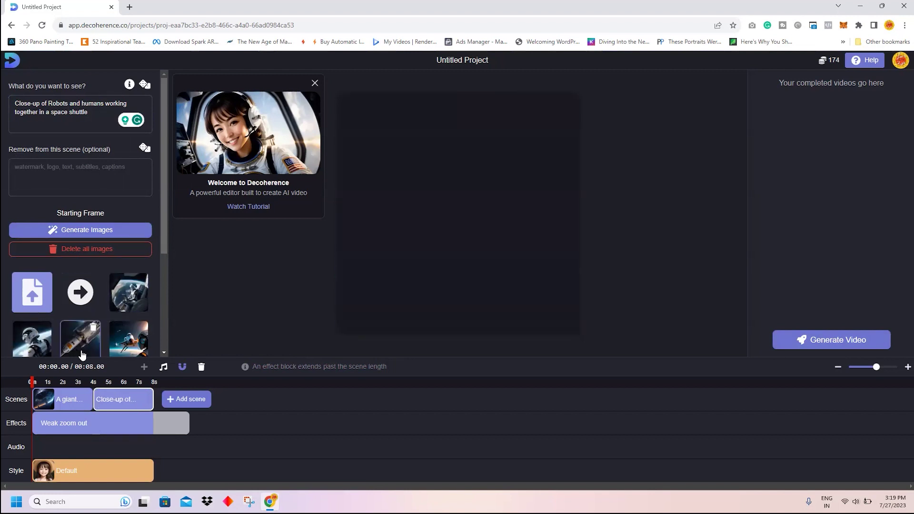
pyautogui.click(129, 351)
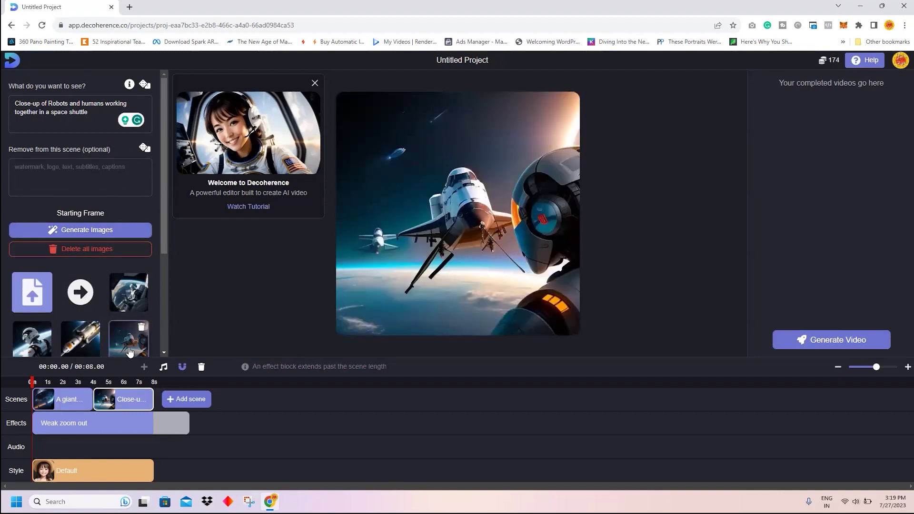
pyautogui.click(124, 302)
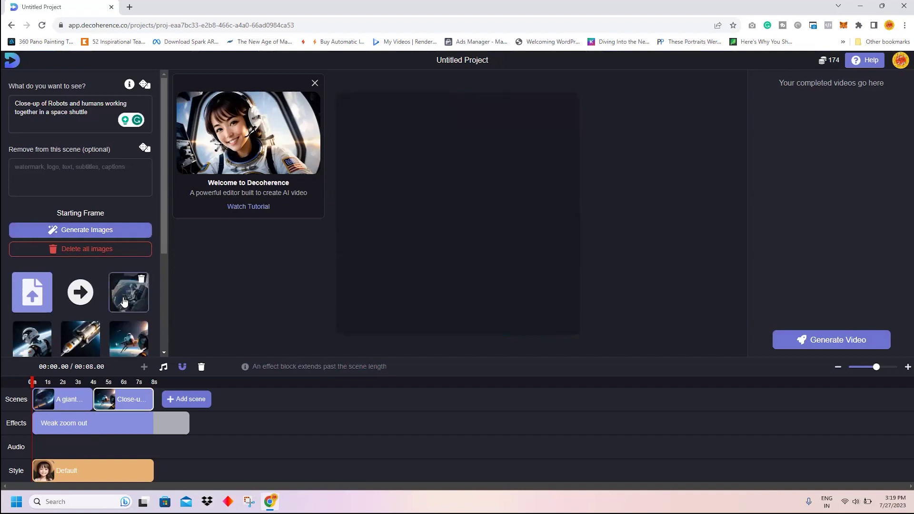
pyautogui.click(37, 341)
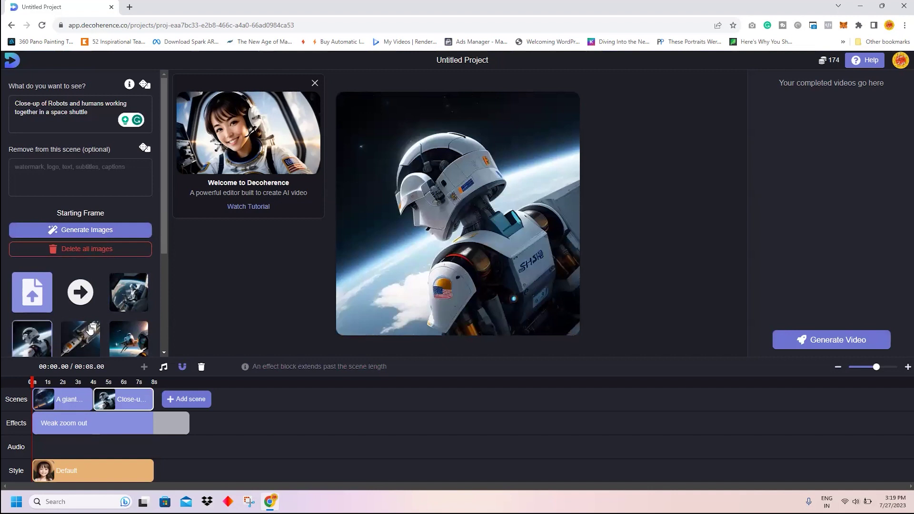
pyautogui.click(119, 305)
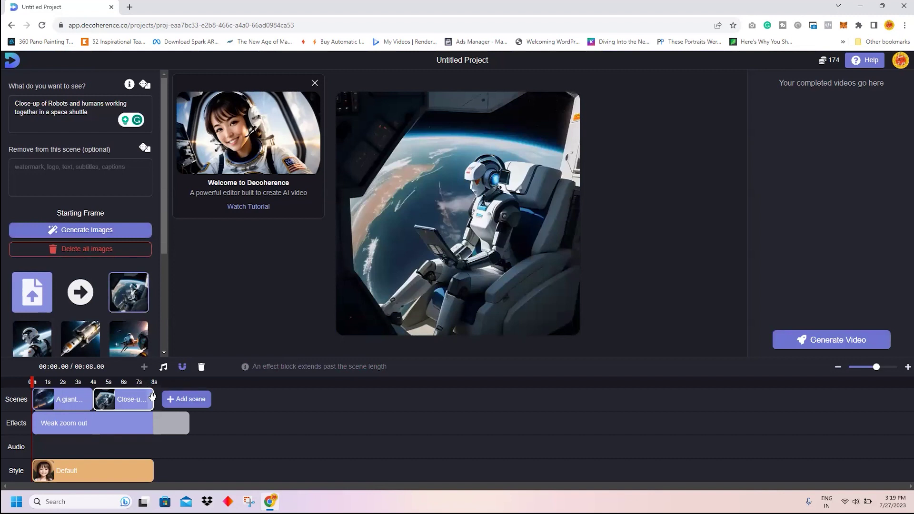
# - Shorten the second scene to 3 seconds and try continuing from the previous scene before reselecting the seated robot image as starting frame
pyautogui.moveTo(152, 399); pyautogui.dragTo(129, 400)
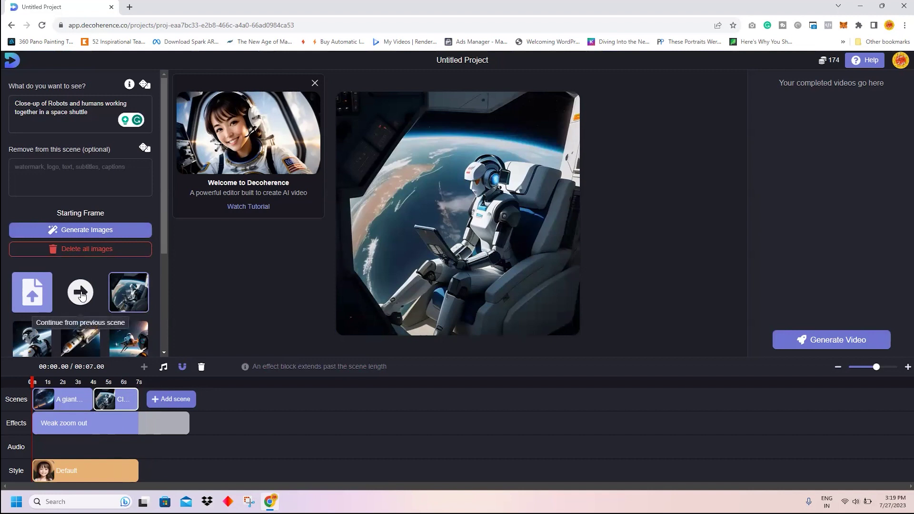
pyautogui.click(81, 294)
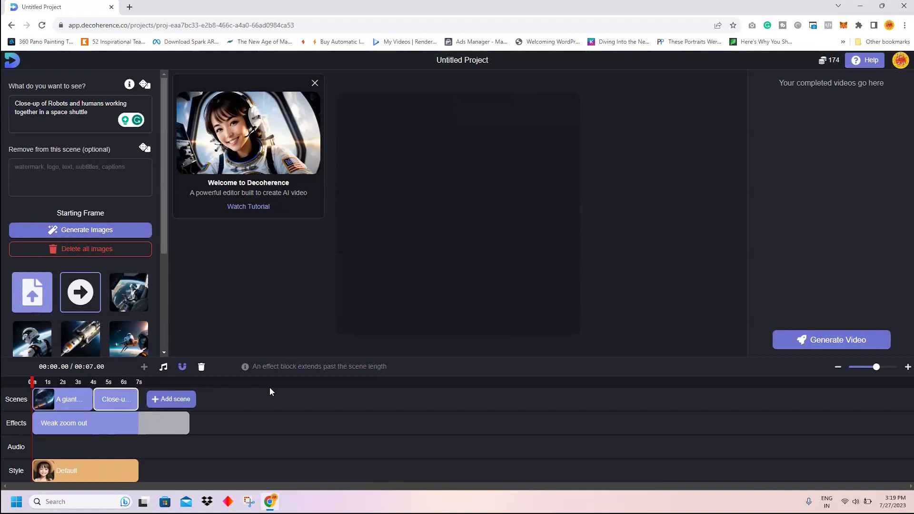
pyautogui.click(67, 399)
pyautogui.click(120, 397)
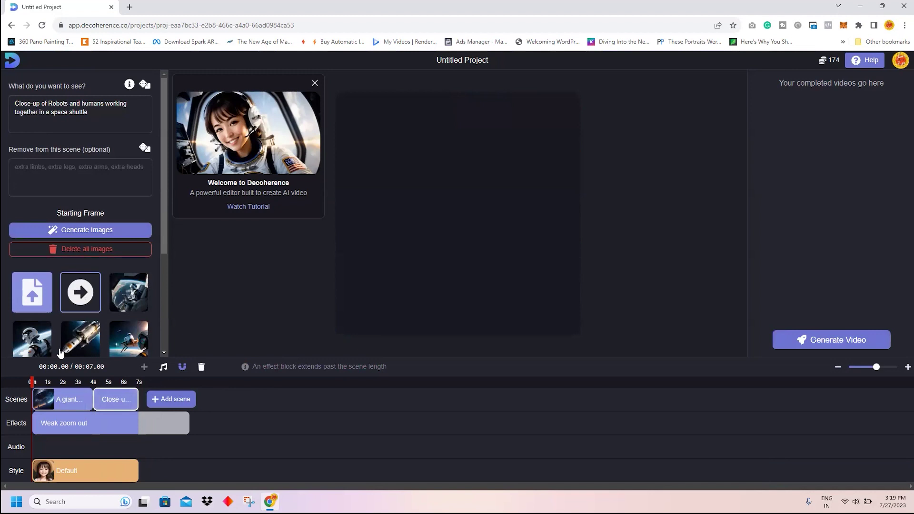
pyautogui.click(128, 304)
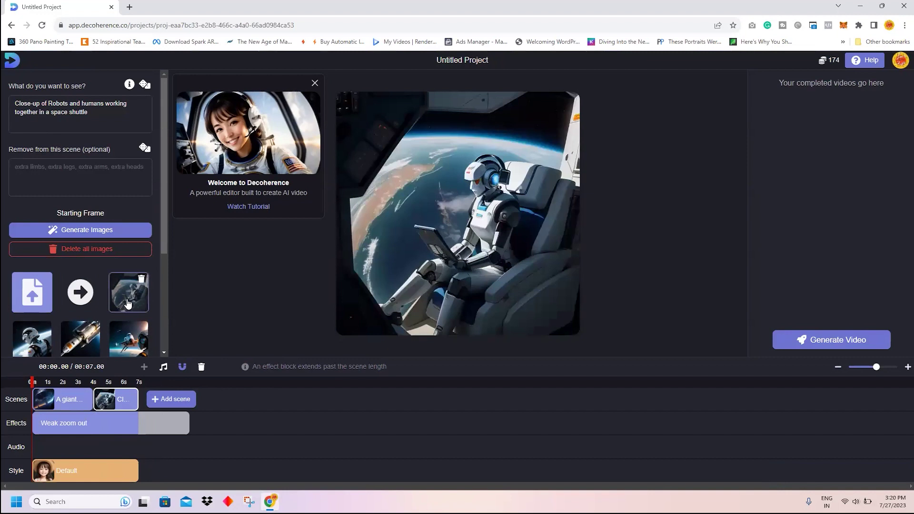
# - Add a third scene lasting 3 seconds and choose the white-helmeted robot close-up above Earth as its starting frame
pyautogui.click(172, 400)
pyautogui.moveTo(292, 401); pyautogui.dragTo(190, 404)
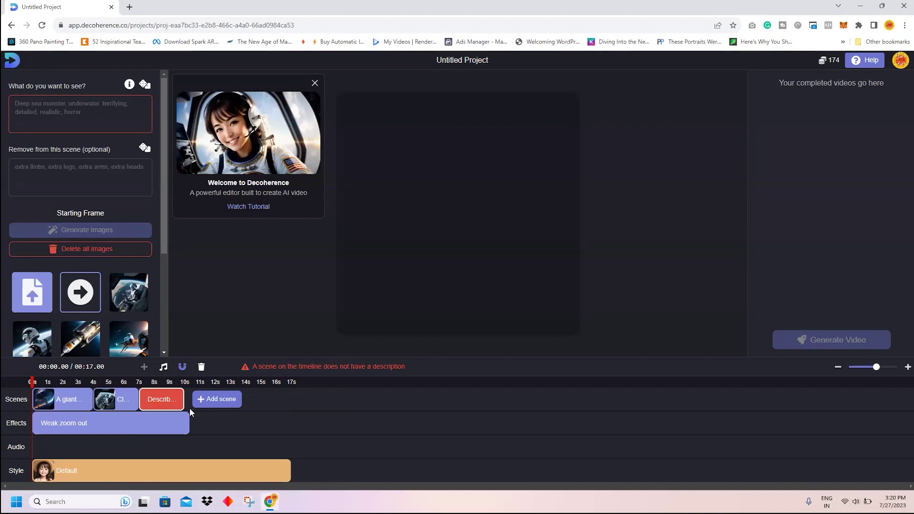
pyautogui.moveTo(190, 407); pyautogui.dragTo(189, 407)
pyautogui.click(31, 342)
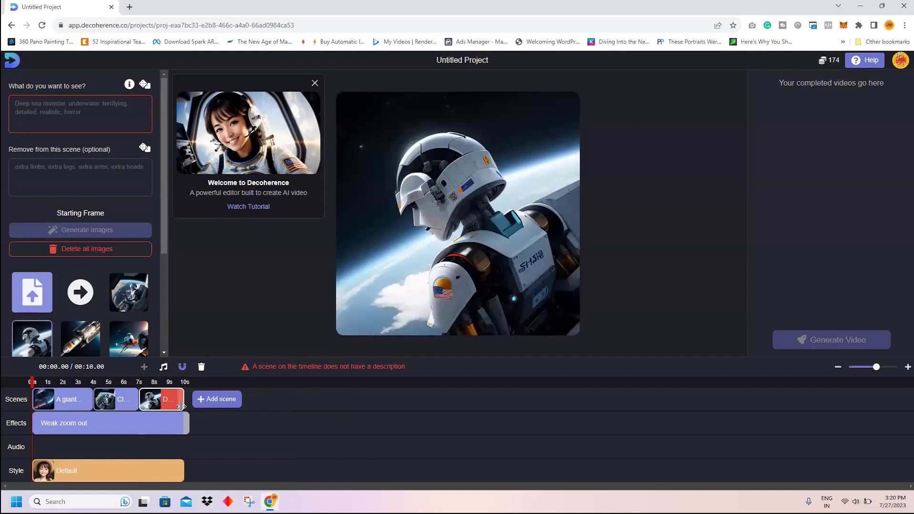
pyautogui.click(219, 402)
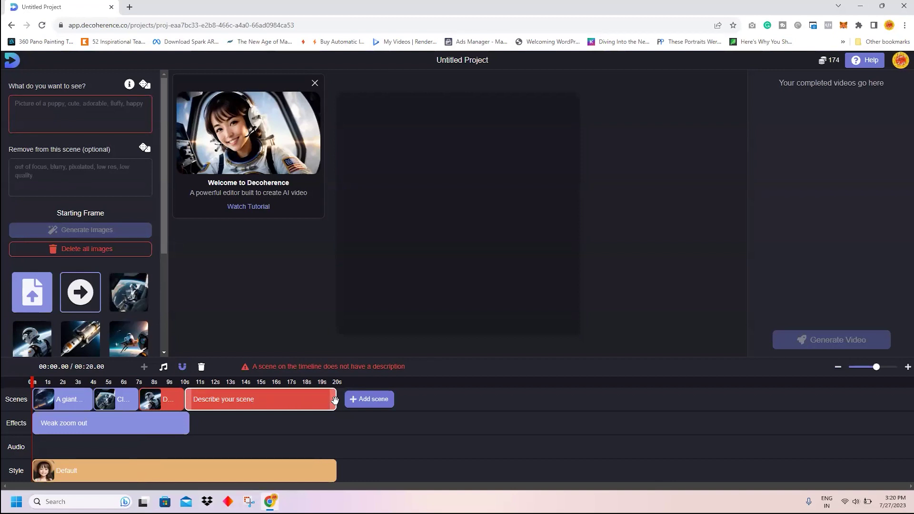
pyautogui.moveTo(328, 399); pyautogui.dragTo(219, 406)
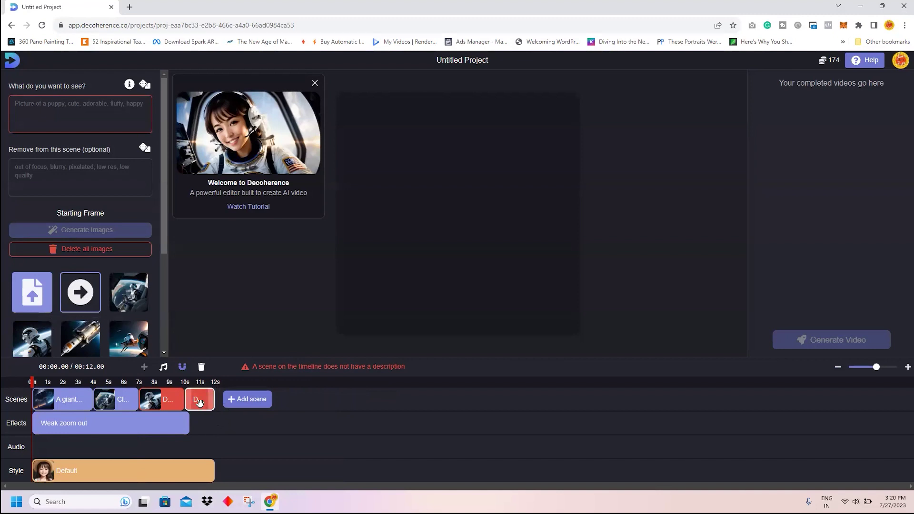
pyautogui.click(164, 402)
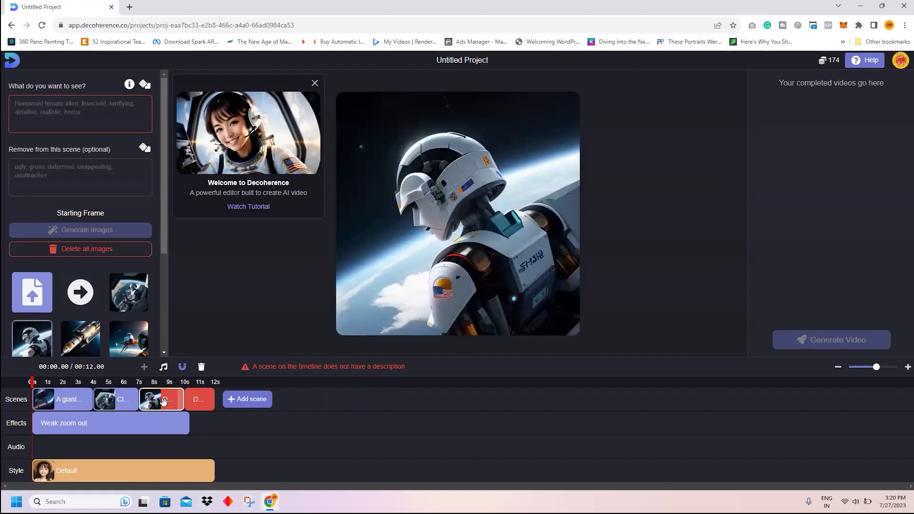
pyautogui.click(203, 398)
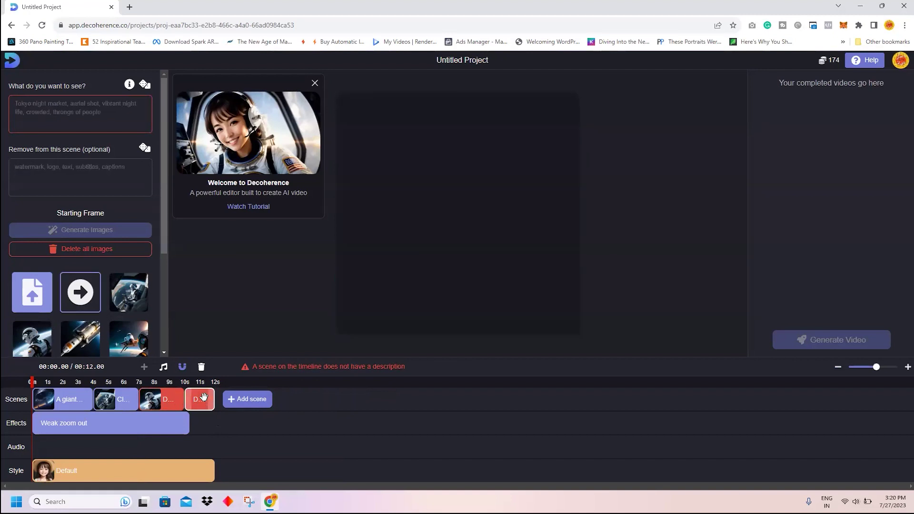
pyautogui.click(201, 367)
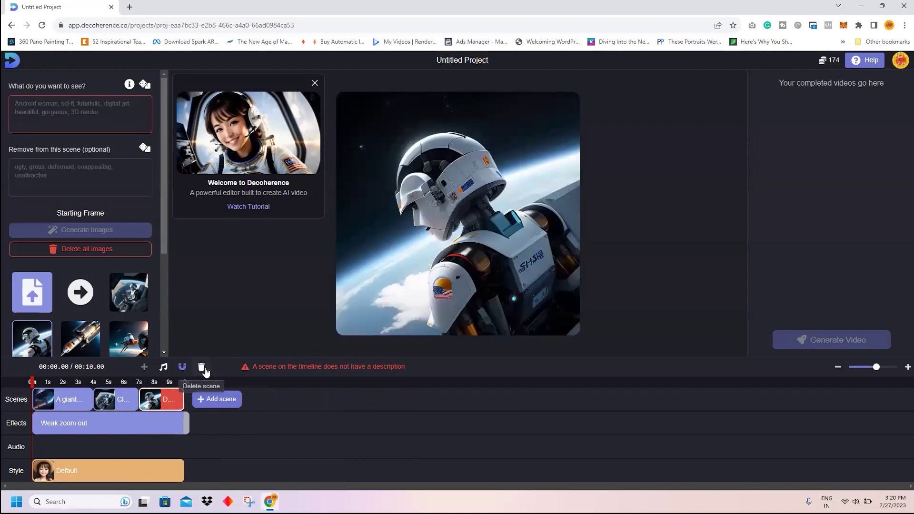
# - Trim the Weak zoom out effect block to end with the third scene at 10 seconds
pyautogui.click(177, 419)
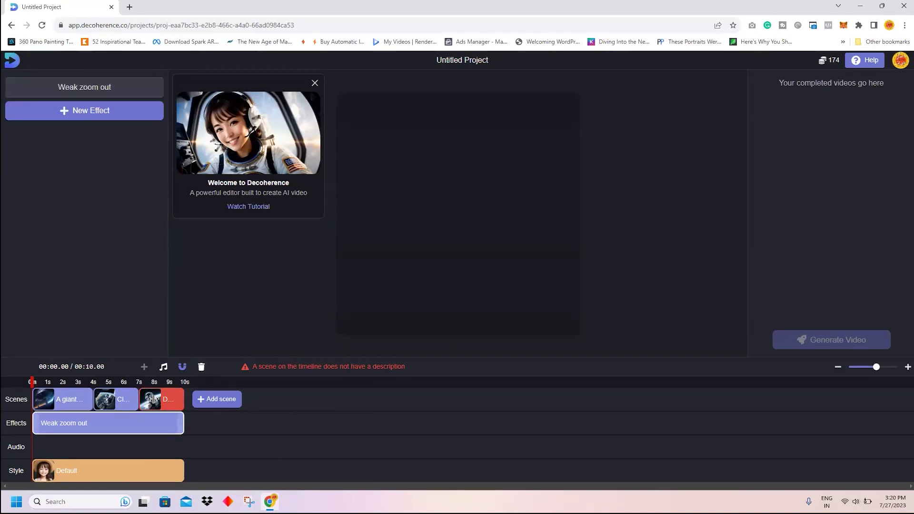
pyautogui.click(116, 402)
pyautogui.click(87, 402)
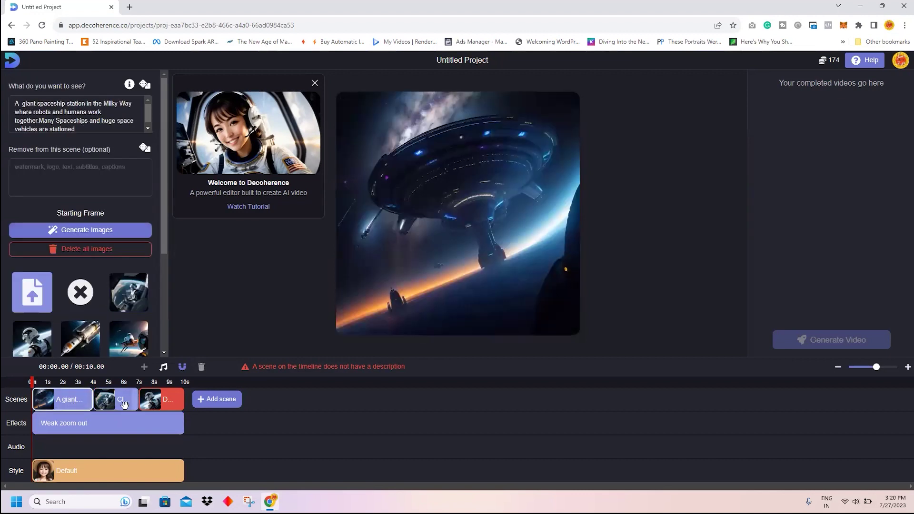
pyautogui.click(162, 403)
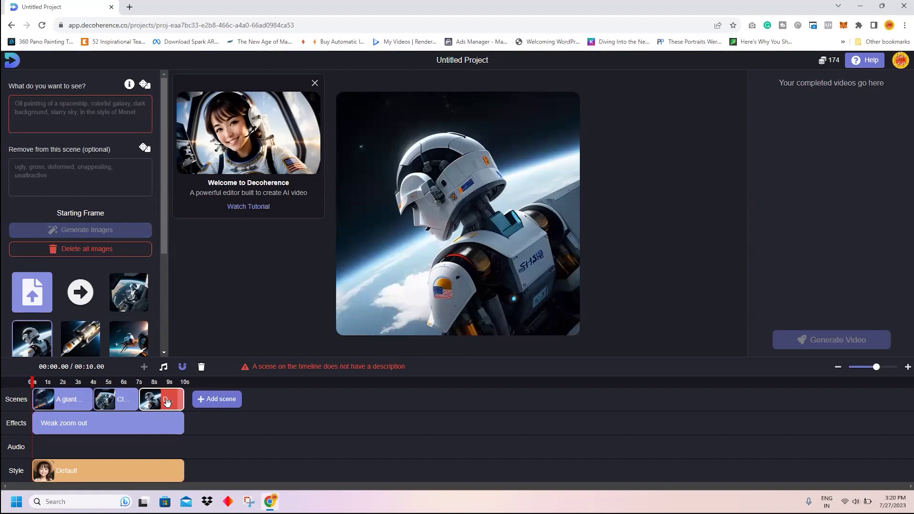
# - Copy the second scene's description "Close-up of Robots and humans working together in a space shuttle" into the third scene
pyautogui.click(117, 401)
pyautogui.click(94, 120)
pyautogui.moveTo(93, 120); pyautogui.dragTo(2, 101)
pyautogui.hotkey('ctrl', 'c')
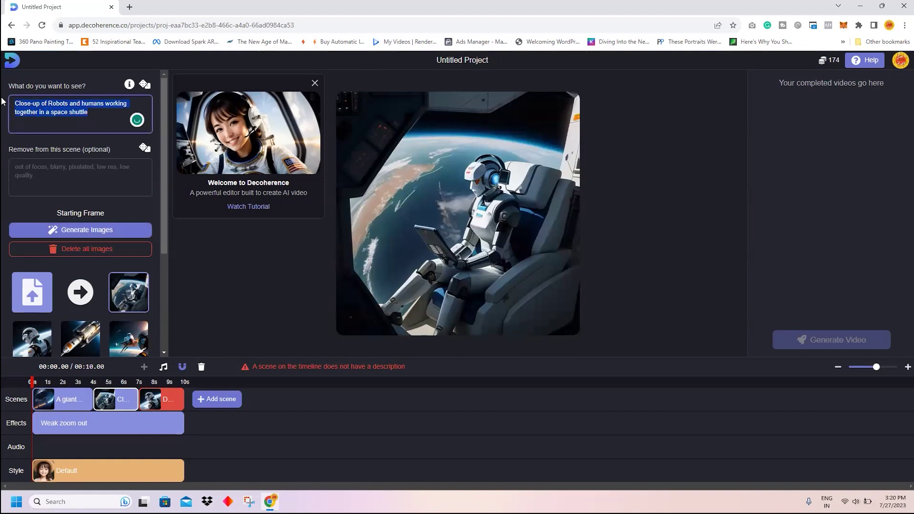
pyautogui.click(162, 400)
pyautogui.click(60, 117)
pyautogui.hotkey('ctrl', 'v')
pyautogui.click(240, 408)
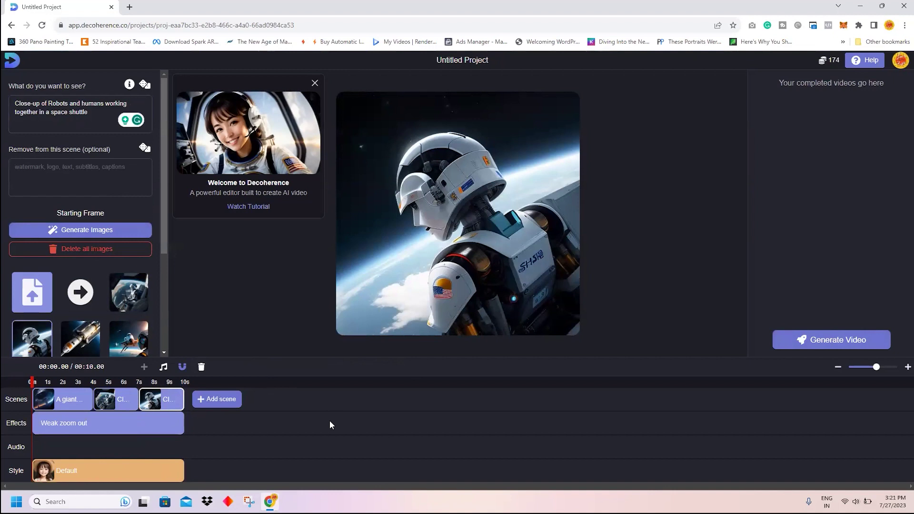
# - Add a fourth scene lasting 5 seconds with the white and orange spacecraft as starting frame and the copied robots-and-humans description
pyautogui.click(210, 399)
pyautogui.moveTo(83, 340)
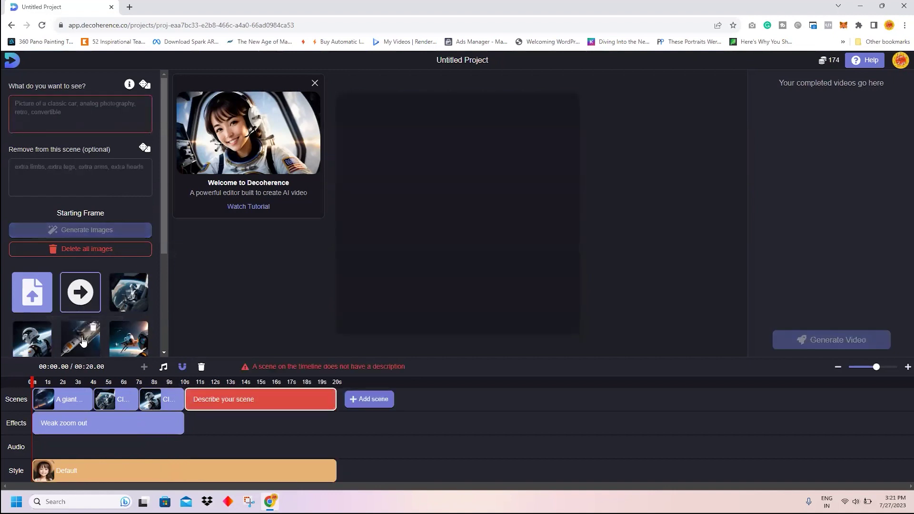
pyautogui.click(83, 341)
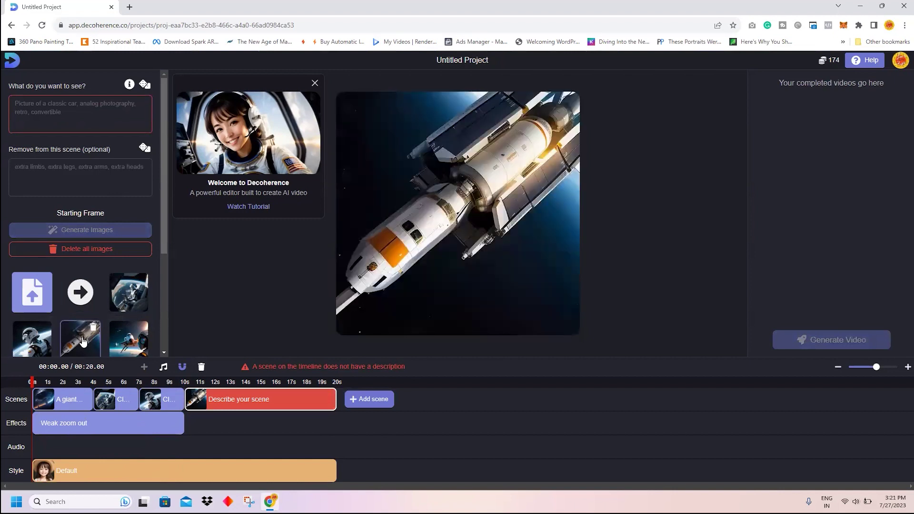
pyautogui.click(80, 120)
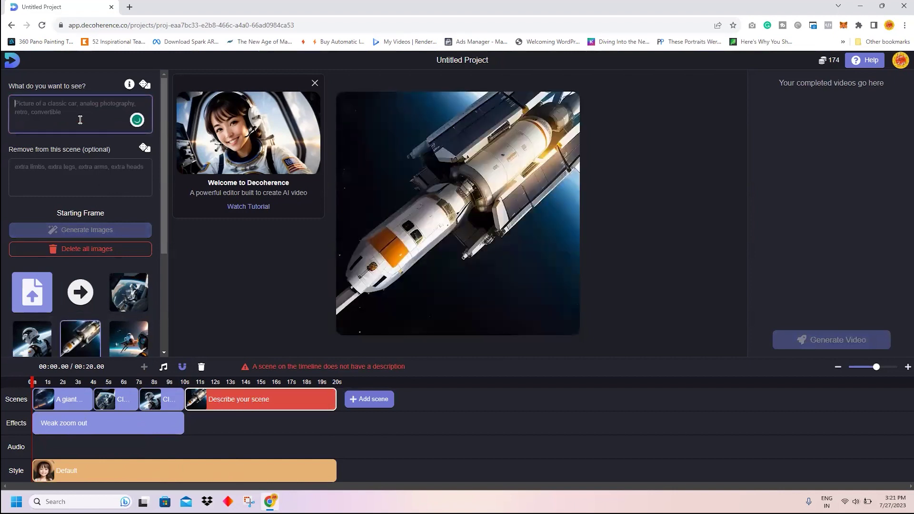
pyautogui.hotkey('ctrl', 'v')
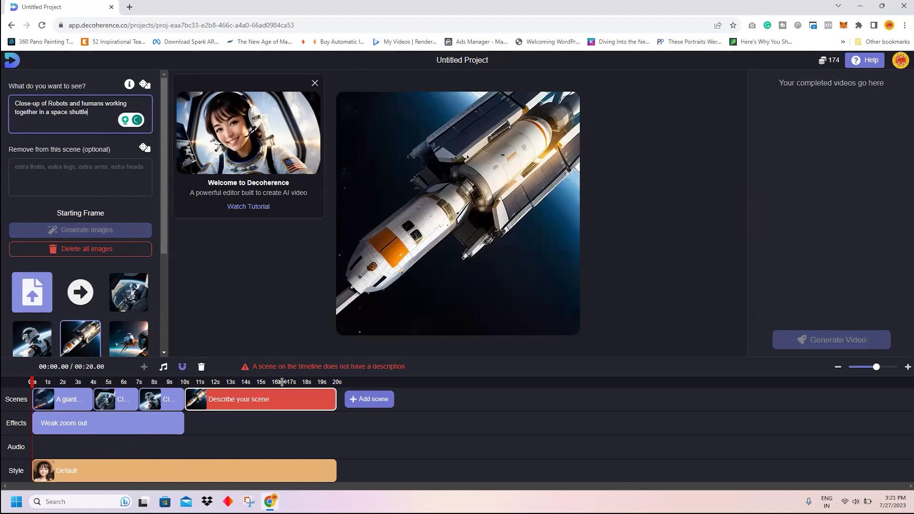
pyautogui.click(329, 406)
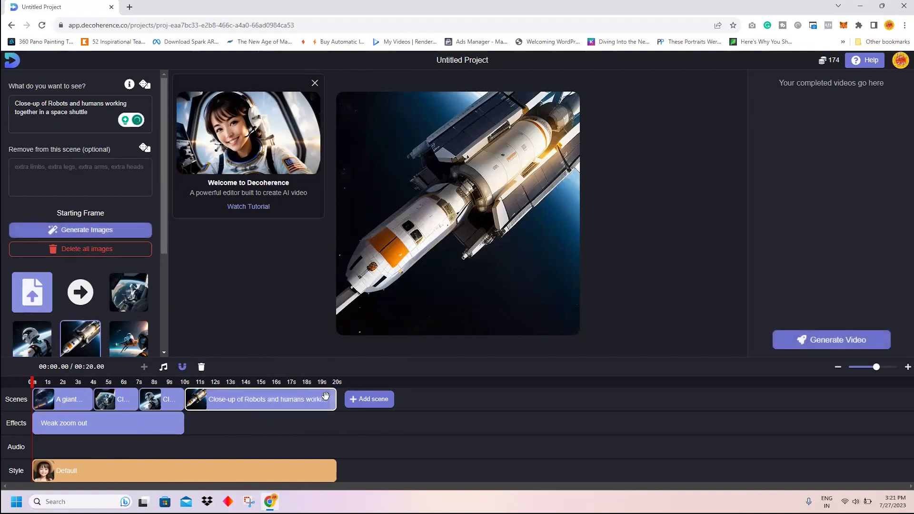
pyautogui.moveTo(335, 404); pyautogui.dragTo(255, 404)
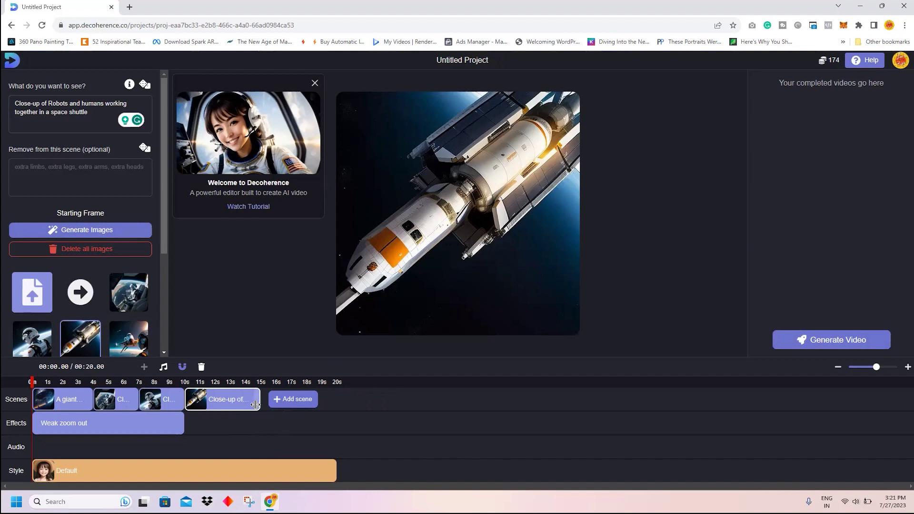
# - Replace the fourth scene's description with "space shuttle flying across the screen in tthe outer space"
pyautogui.click(95, 111)
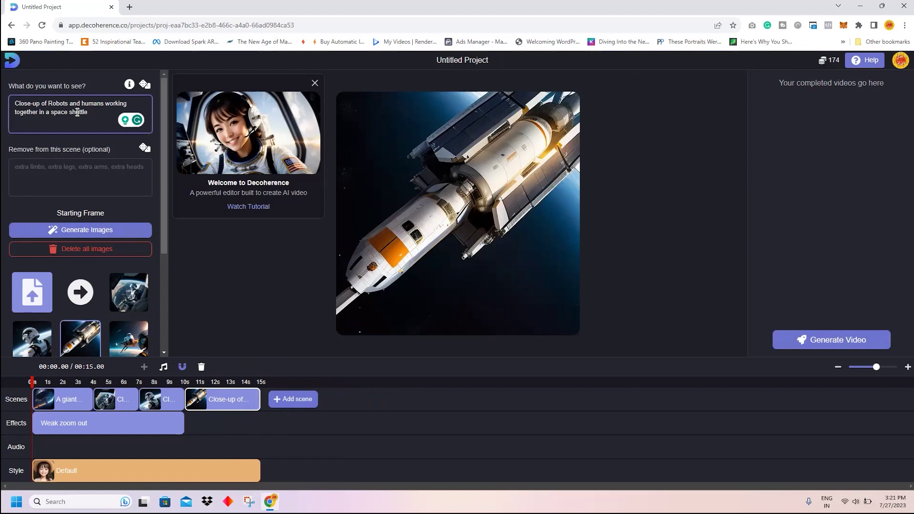
pyautogui.moveTo(94, 112); pyautogui.dragTo(10, 98)
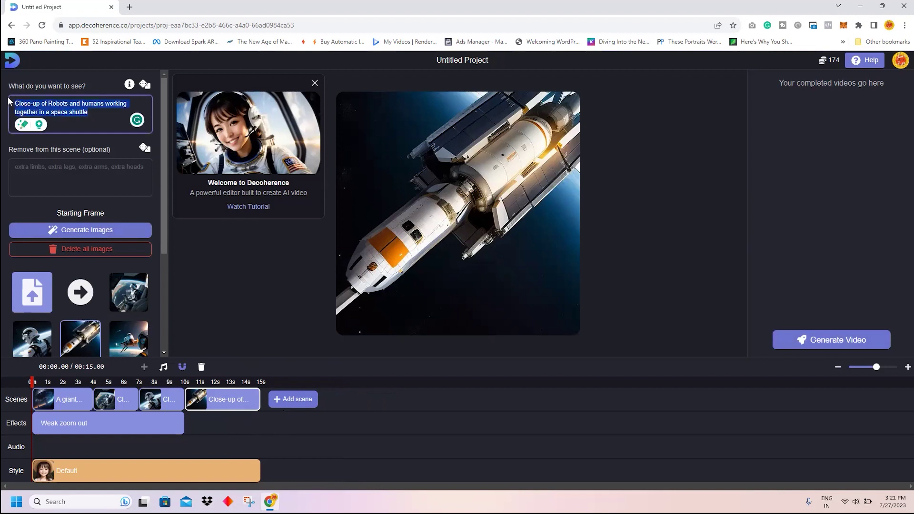
pyautogui.write('s')
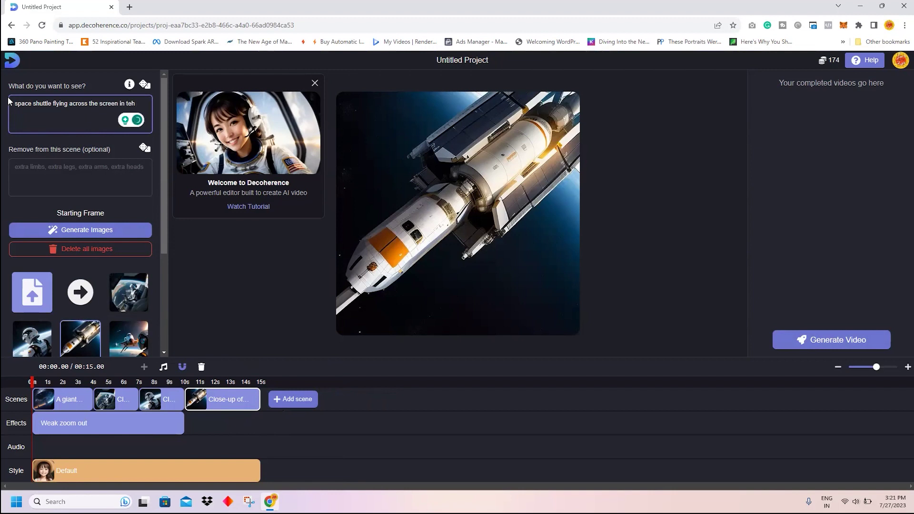
pyautogui.write('ter')
pyautogui.rightClick(128, 101)
pyautogui.click(134, 100)
pyautogui.press('BackSpace')
pyautogui.press('BackSpace')
pyautogui.write('the')
pyautogui.click(363, 427)
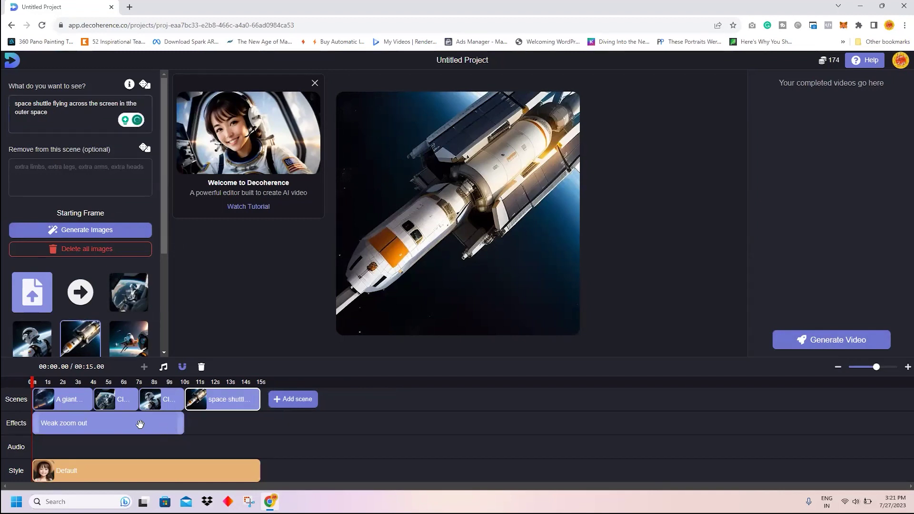
# - Shorten the Weak zoom out effect block so it ends with the first scene at 4 seconds
pyautogui.click(141, 424)
pyautogui.moveTo(180, 424); pyautogui.dragTo(91, 429)
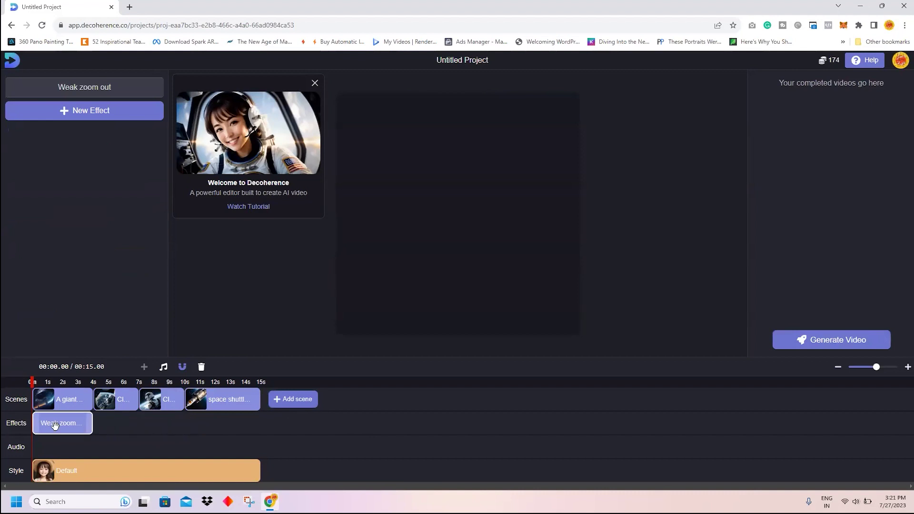
# - Add a second, unassigned effect to the first scene's effect block and look through the available camera movements
pyautogui.click(95, 113)
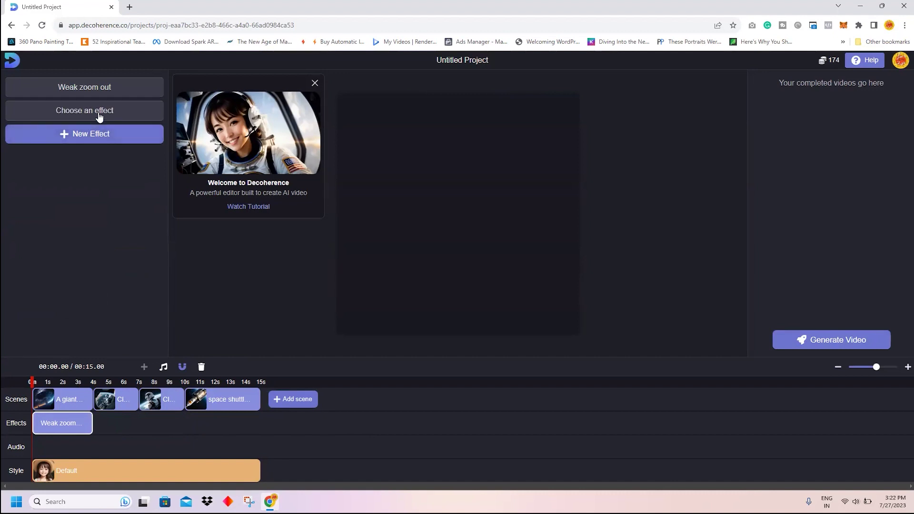
pyautogui.click(99, 115)
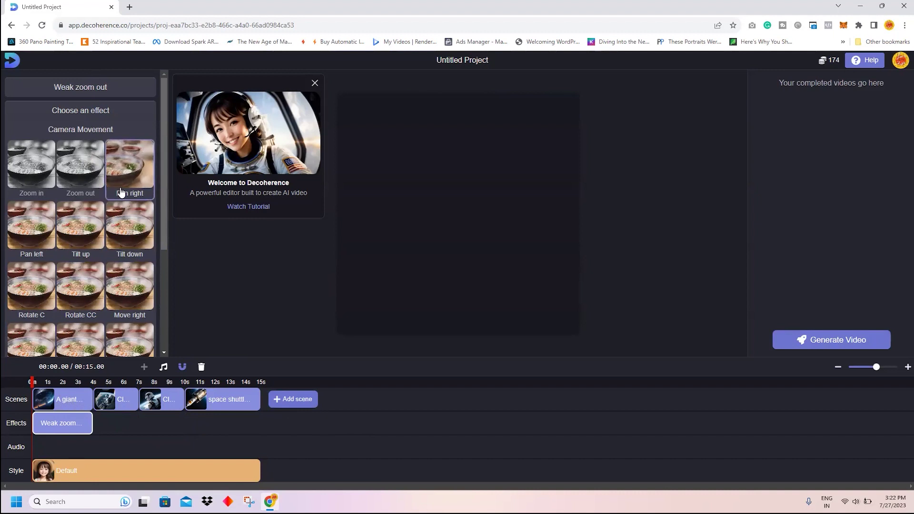
pyautogui.scroll(-1, 81, 302)
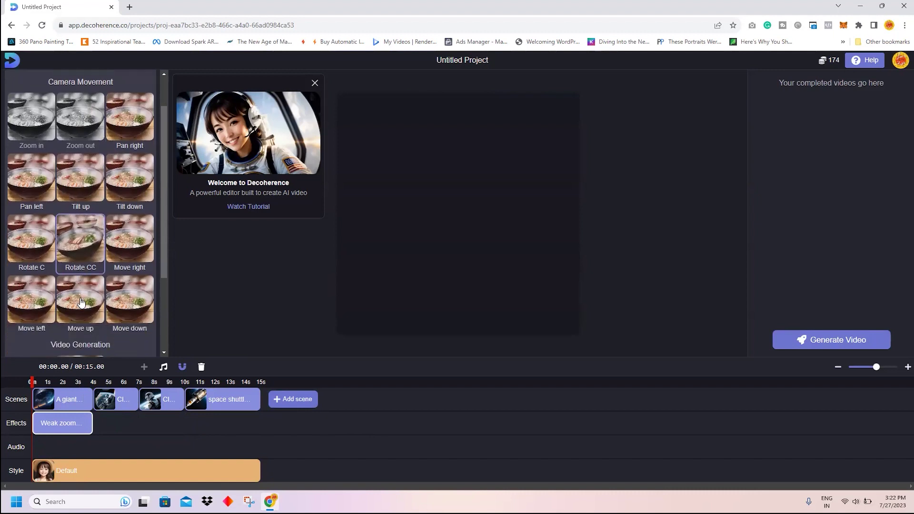
pyautogui.scroll(-2, 114, 300)
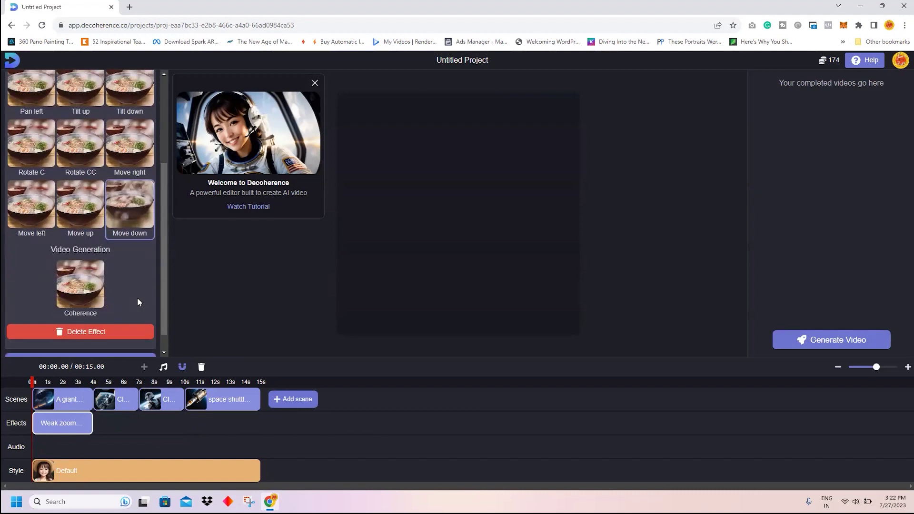
pyautogui.scroll(3, 137, 298)
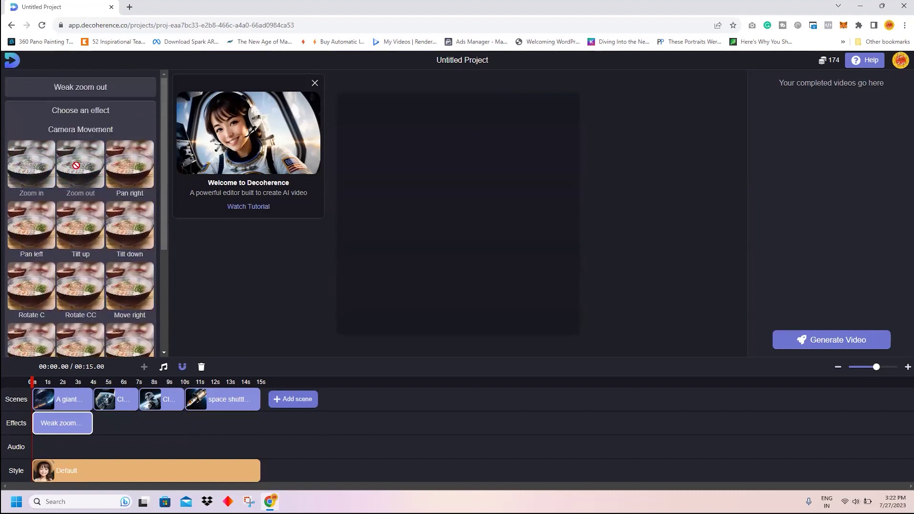
# - Set the first scene's zoom out effect to Moderate intensity with Sync to audio switched off
pyautogui.click(93, 95)
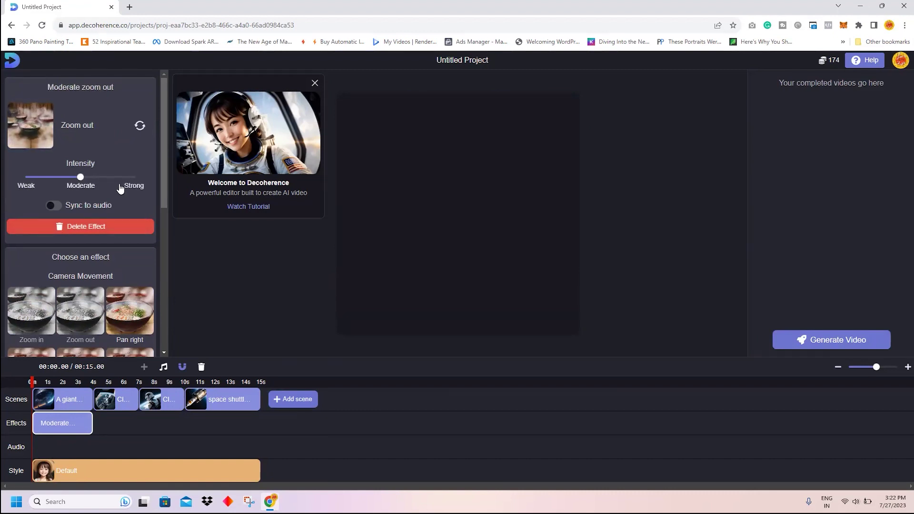
pyautogui.click(53, 206)
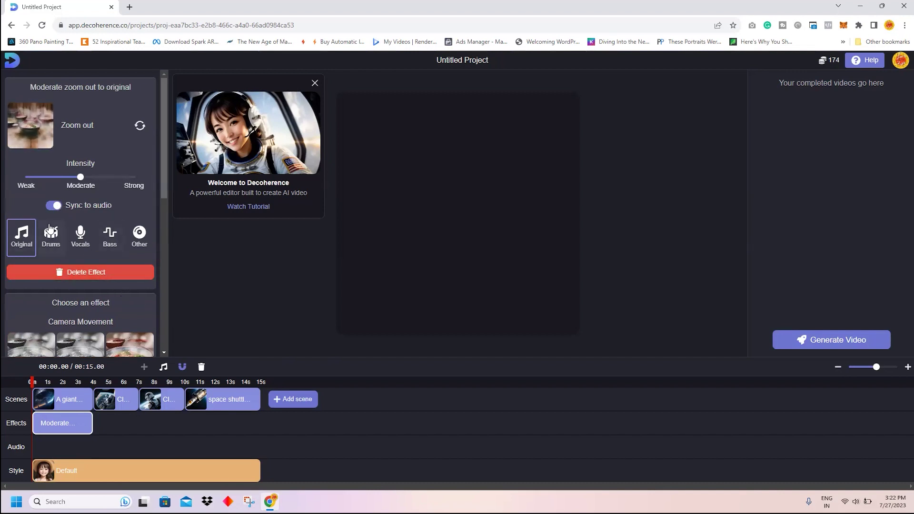
pyautogui.click(53, 206)
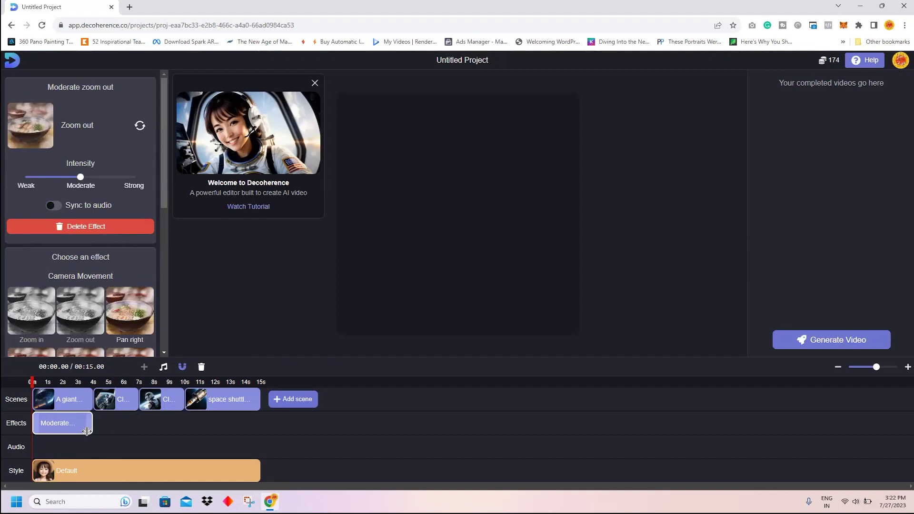
# - Add a Moderate zoom in effect over the second scene, ending at 7 seconds
pyautogui.click(104, 423)
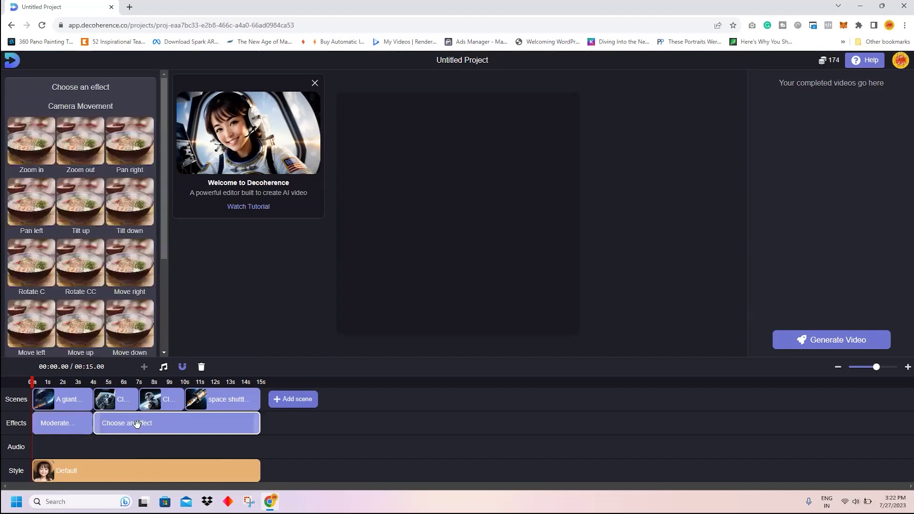
pyautogui.moveTo(257, 425); pyautogui.dragTo(137, 429)
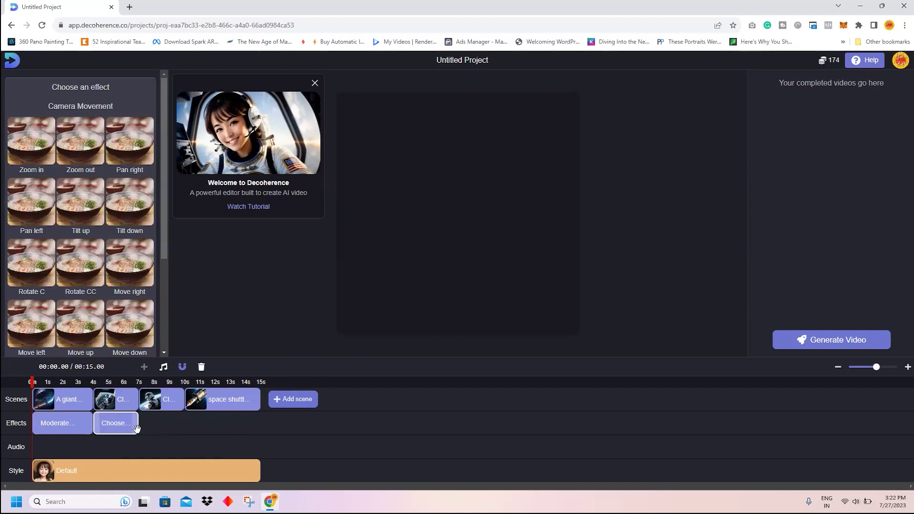
pyautogui.click(27, 149)
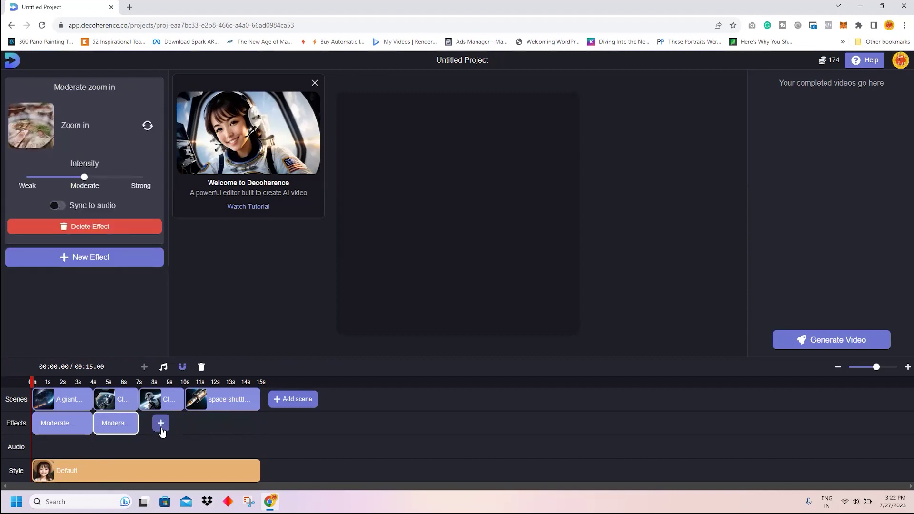
# - Add a Moderate zoom in effect over the third scene, from 7 to 10 seconds
pyautogui.click(161, 424)
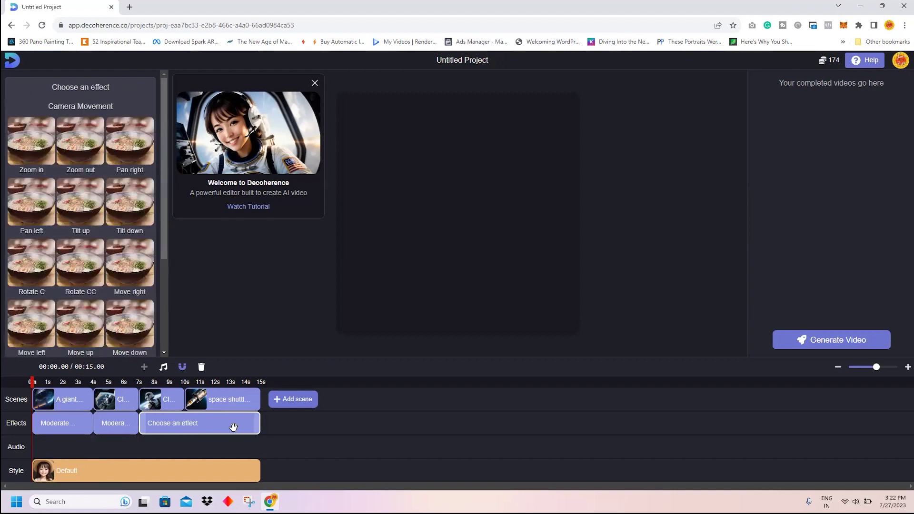
pyautogui.moveTo(258, 424); pyautogui.dragTo(188, 423)
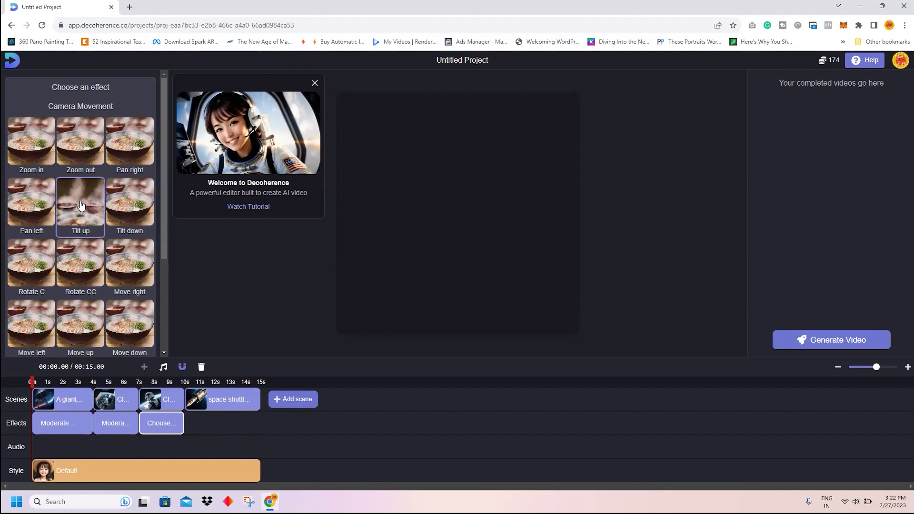
pyautogui.click(39, 149)
# - Add a Moderate pan right effect over the fourth scene and dismiss the Welcome to Decoherence panel
pyautogui.click(203, 423)
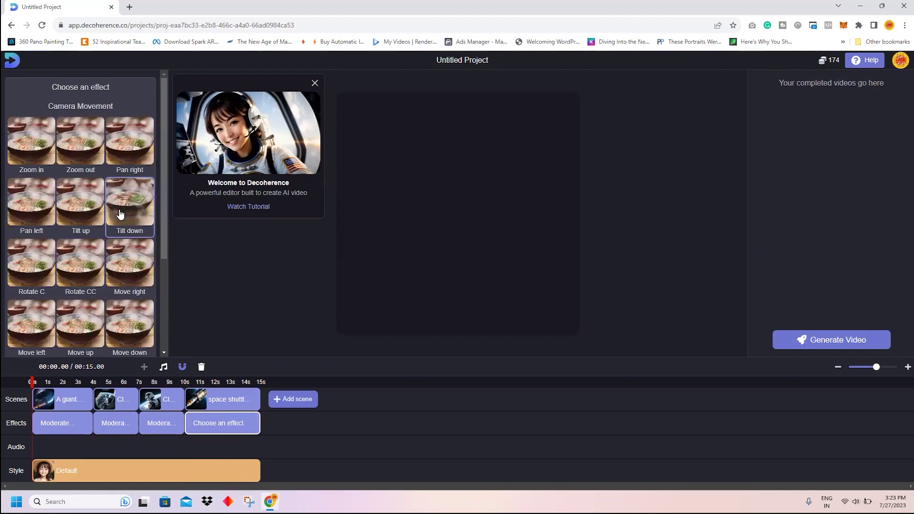
pyautogui.click(143, 146)
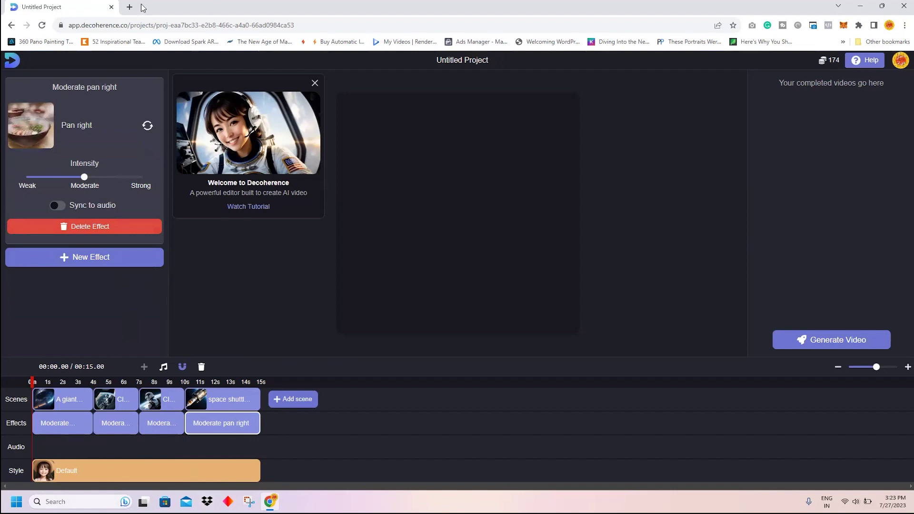
pyautogui.click(315, 83)
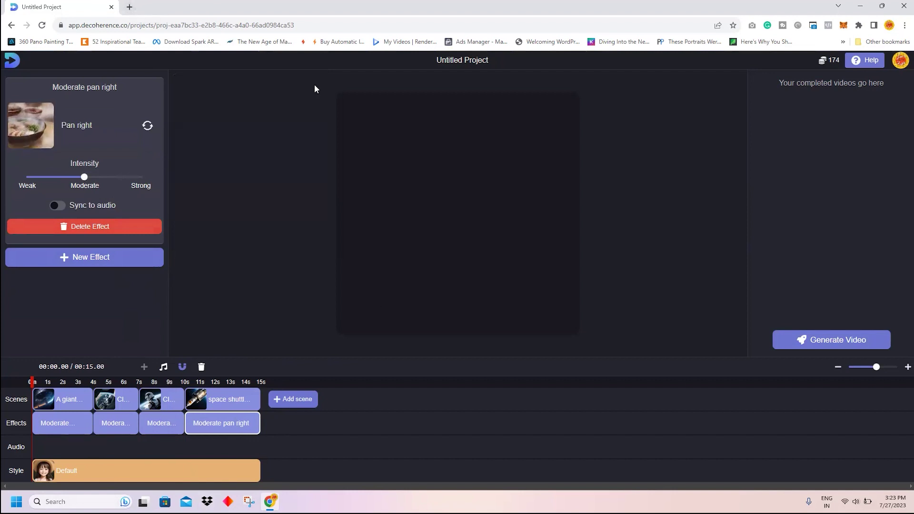
# - Open Envato Elements in a new browser tab and search its music for "space background"
pyautogui.click(129, 7)
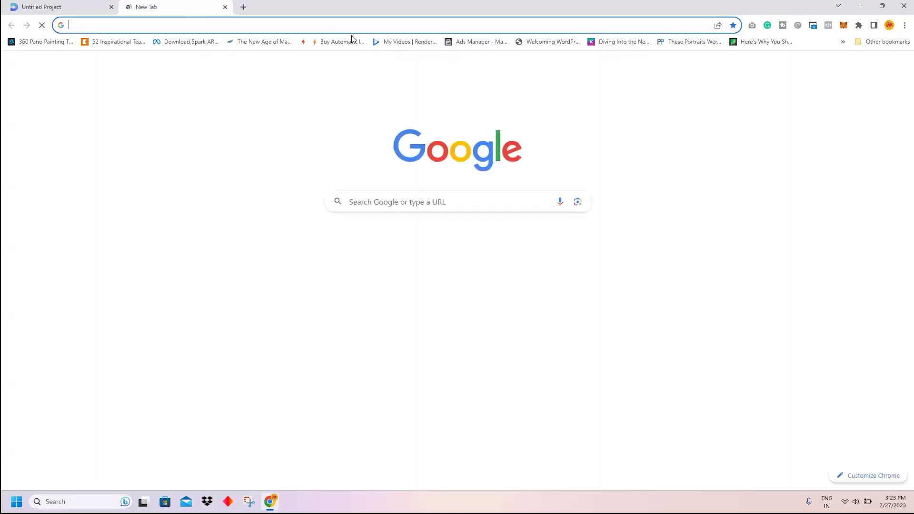
pyautogui.click(448, 247)
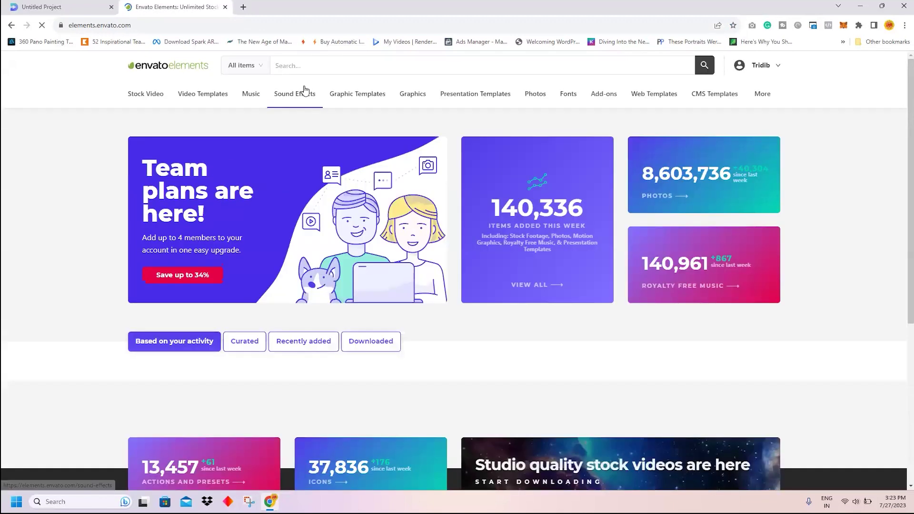
pyautogui.click(254, 96)
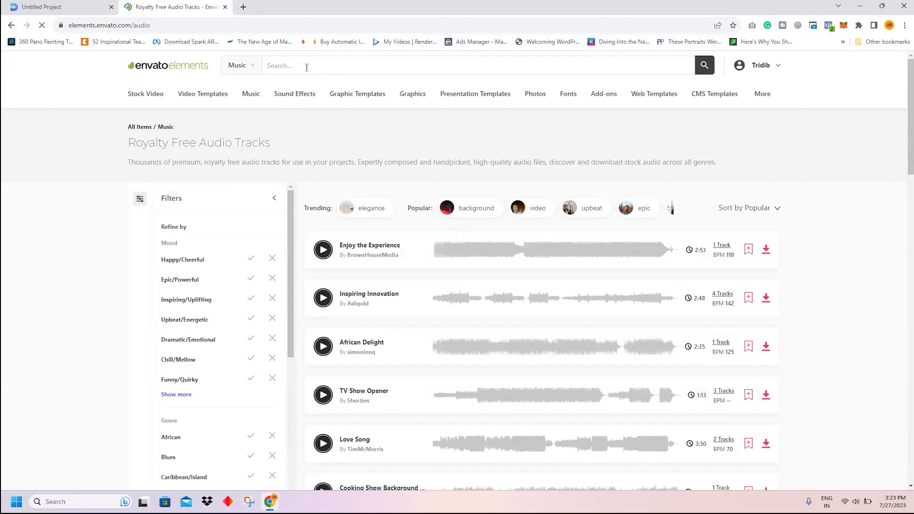
pyautogui.write('space')
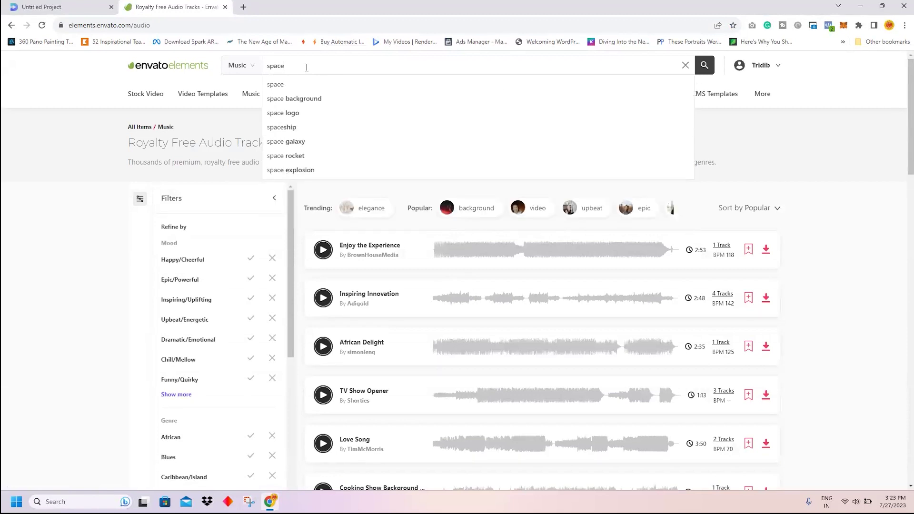
pyautogui.click(309, 98)
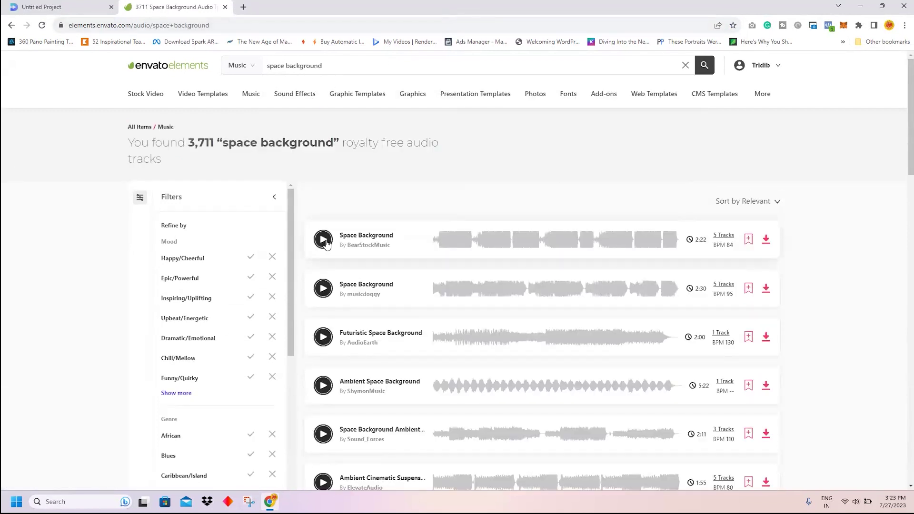
# - Preview the Space Background track by BearStockMusic and the ambient cinematic track by ElevateAudio
pyautogui.click(326, 244)
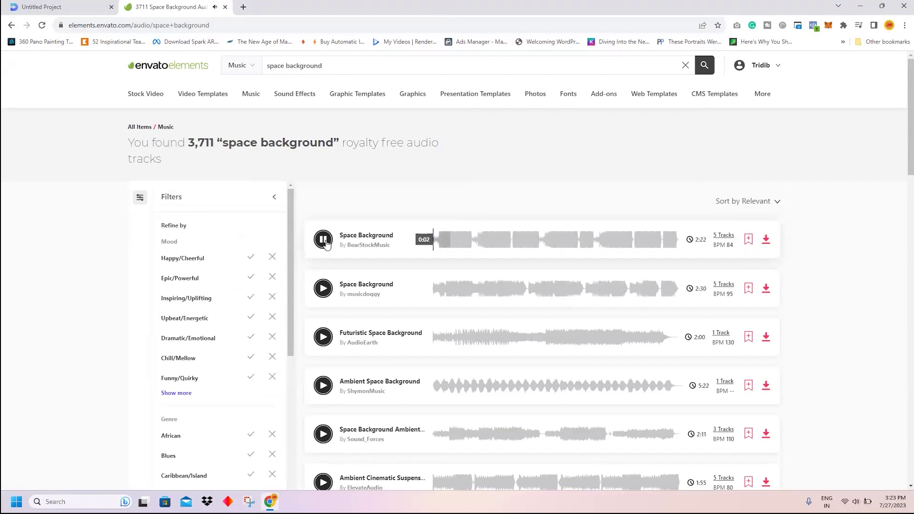
pyautogui.click(327, 244)
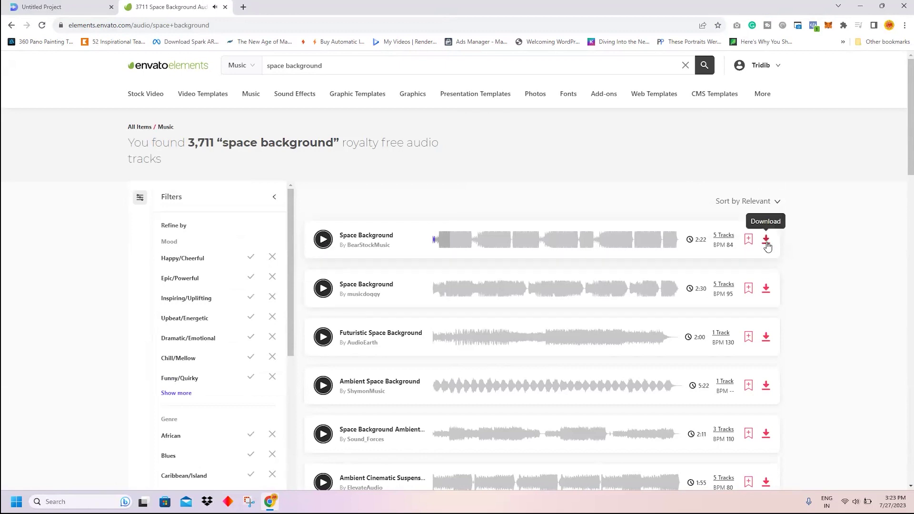
pyautogui.scroll(-2, 775, 313)
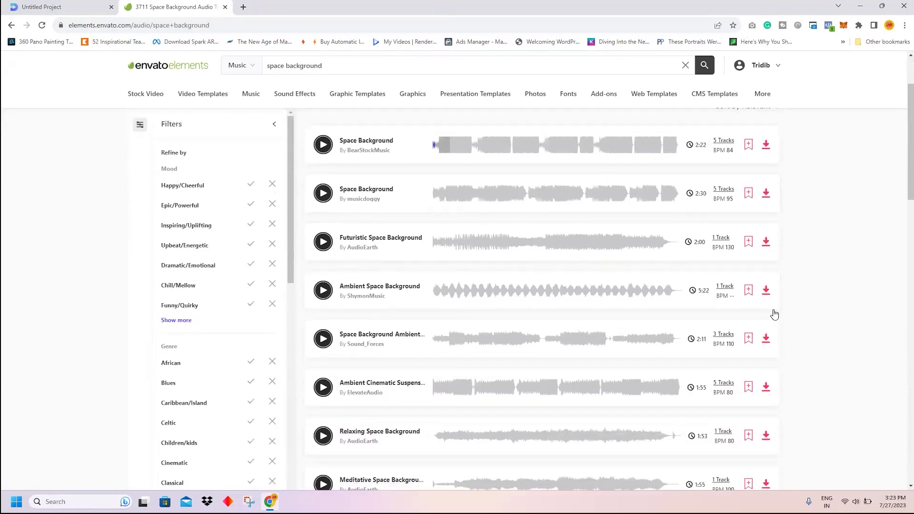
pyautogui.click(323, 388)
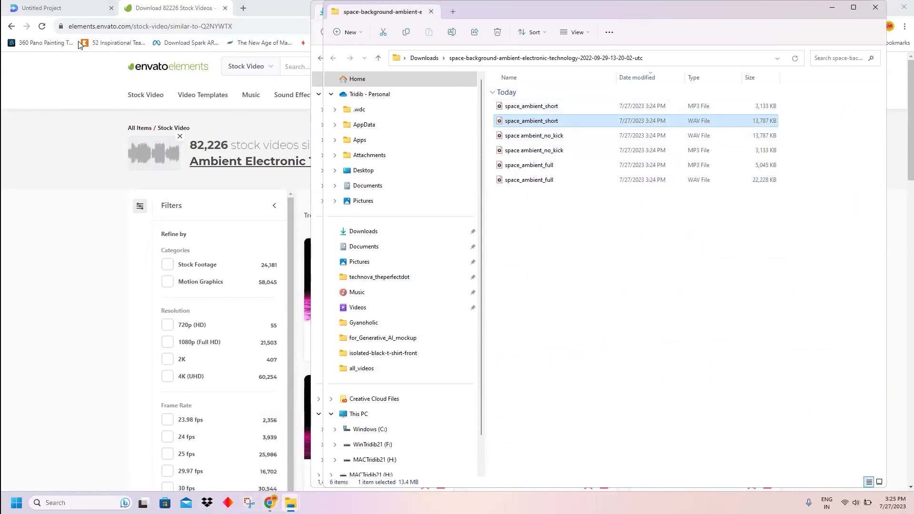
# - Return to the video project and upload the space_ambient_short WAV file from the downloaded space-background-ambient-electronic-technology folder as audio
pyautogui.click(72, 8)
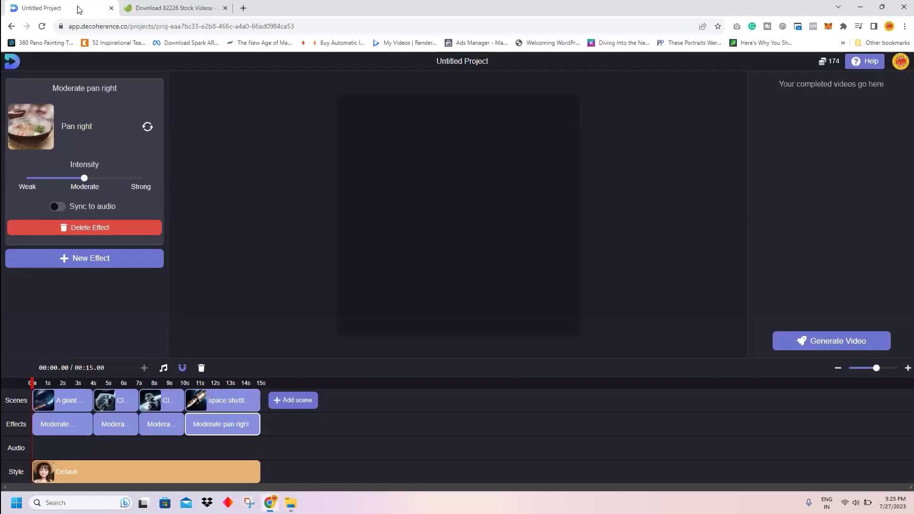
pyautogui.click(39, 448)
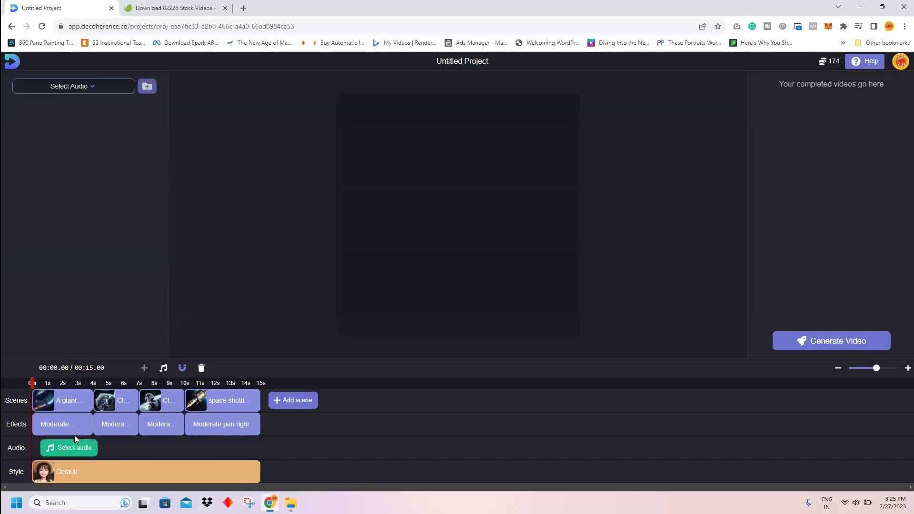
pyautogui.click(146, 88)
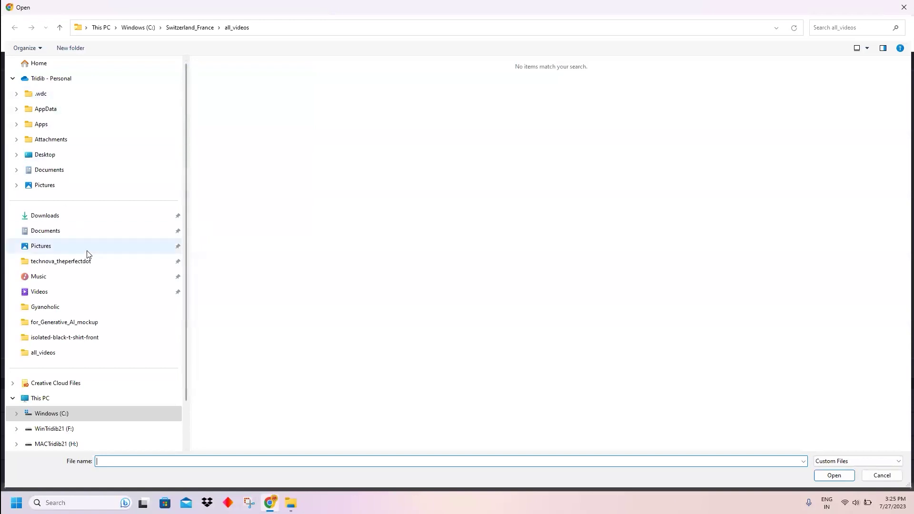
pyautogui.click(57, 217)
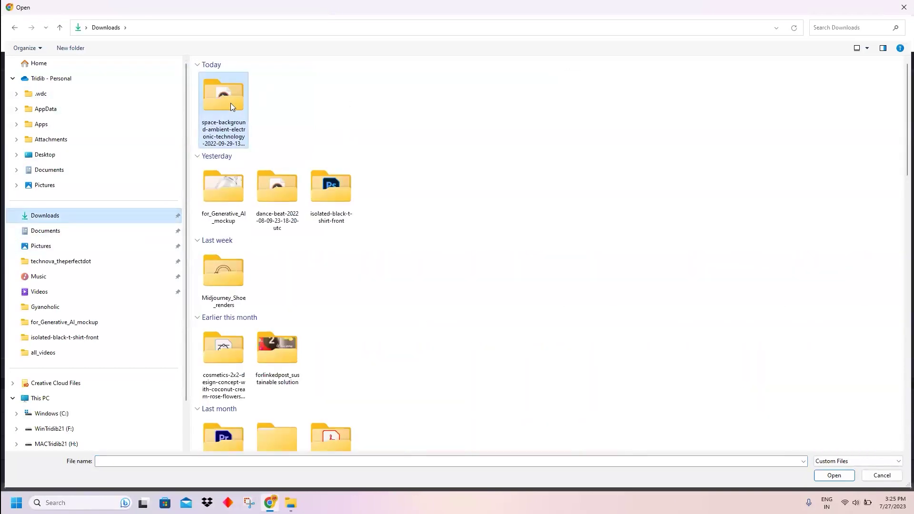
pyautogui.doubleClick(231, 103)
pyautogui.click(241, 109)
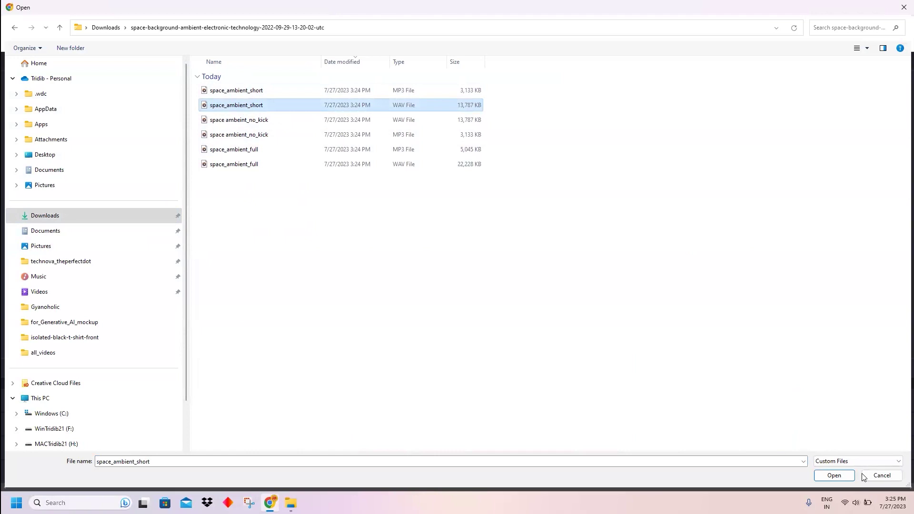
pyautogui.click(836, 477)
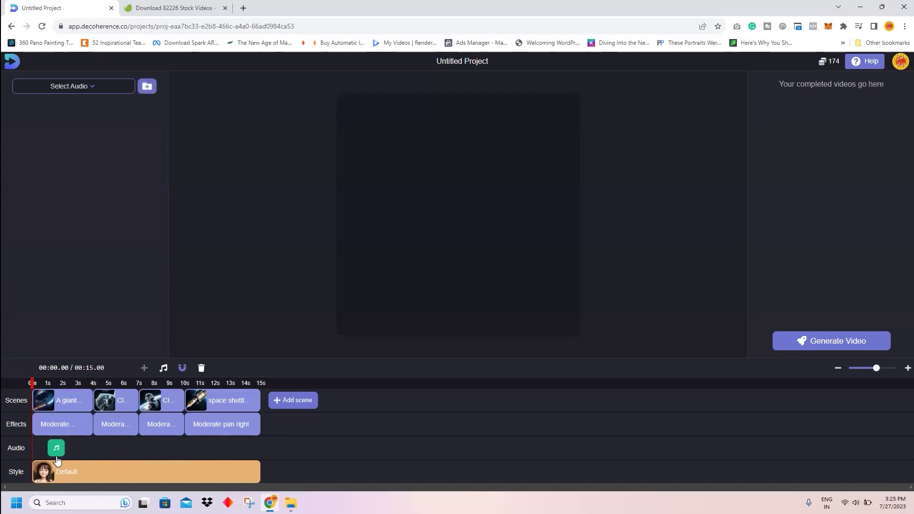
# - Place space_ambient_short.wav on the project's audio track and play its original version
pyautogui.click(104, 90)
pyautogui.click(69, 123)
pyautogui.click(21, 136)
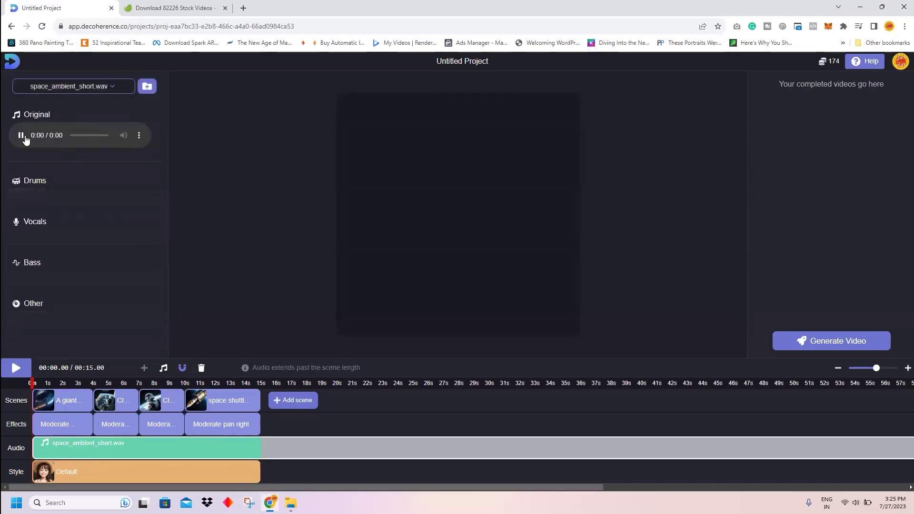
# - Trim the end of space_ambient_short.wav to the 15-second mark, shorten its start by about half a second and realign it with the timeline start
pyautogui.click(109, 88)
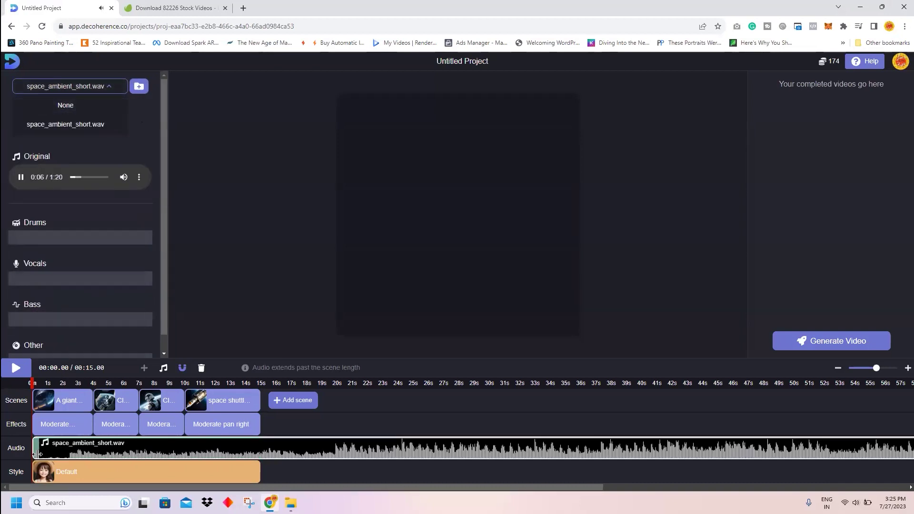
pyautogui.moveTo(280, 487); pyautogui.dragTo(584, 487)
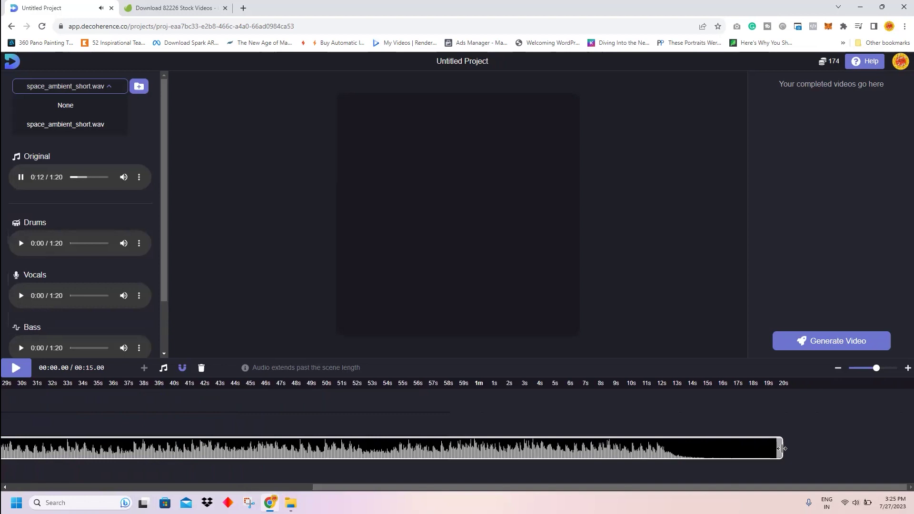
pyautogui.moveTo(782, 448); pyautogui.dragTo(38, 448)
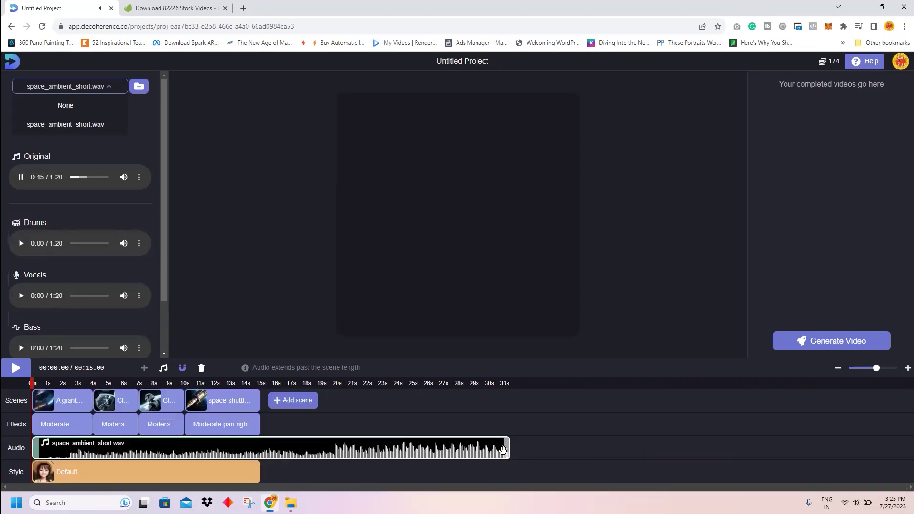
pyautogui.moveTo(506, 451); pyautogui.dragTo(284, 451)
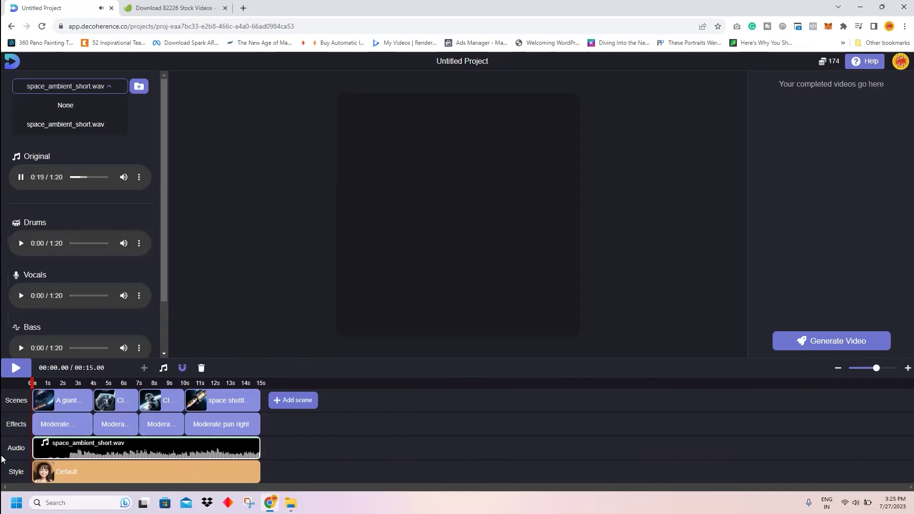
pyautogui.moveTo(36, 453); pyautogui.dragTo(43, 456)
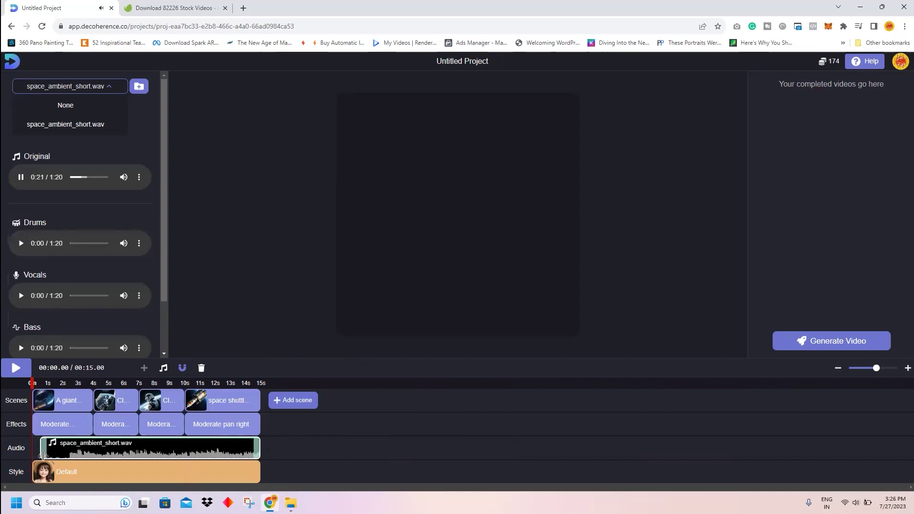
pyautogui.moveTo(109, 454); pyautogui.dragTo(101, 454)
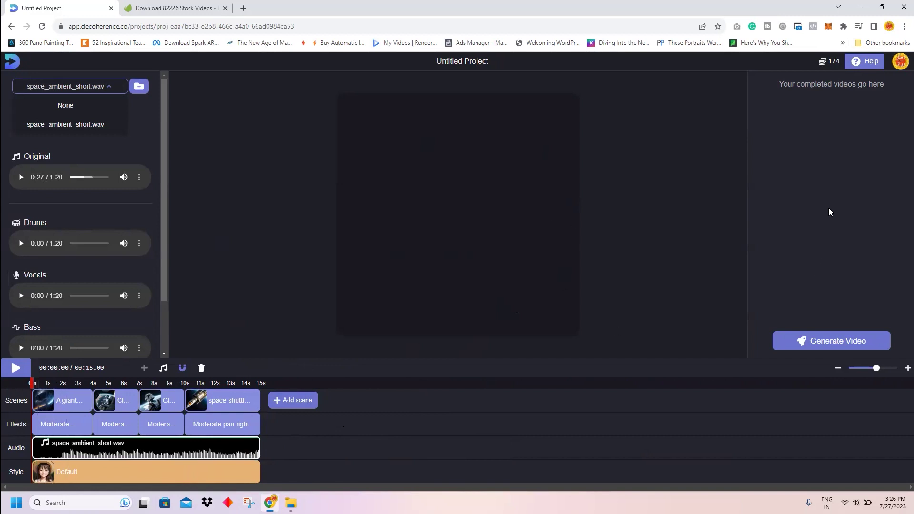
# - Generate the 15-second video and accept the credit cost
pyautogui.click(839, 341)
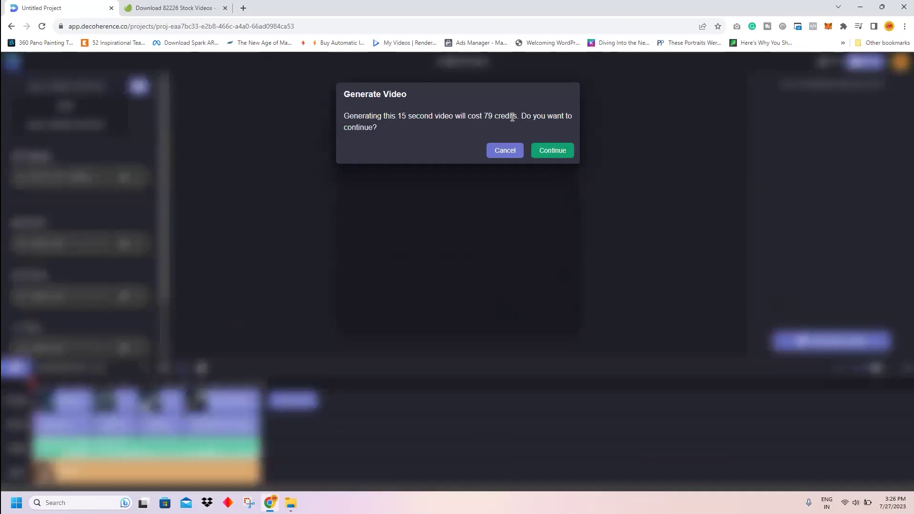
pyautogui.click(554, 152)
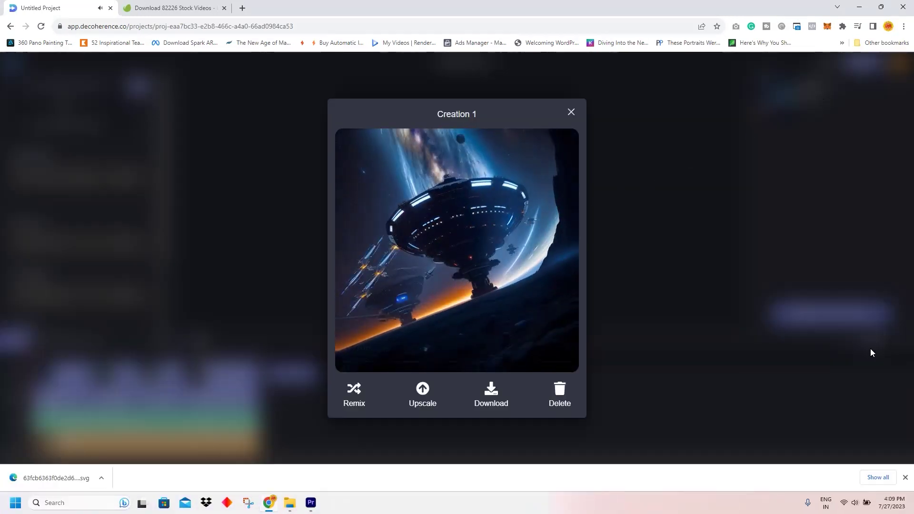
# - Open the downloaded Creation 1 video from the Downloads folder in Media Player and play it, pausing the browser preview
pyautogui.click(904, 477)
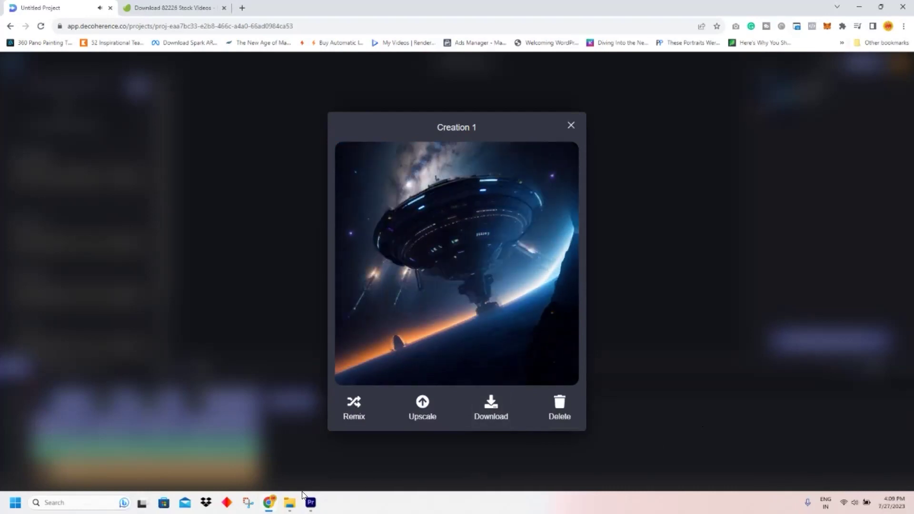
pyautogui.click(290, 503)
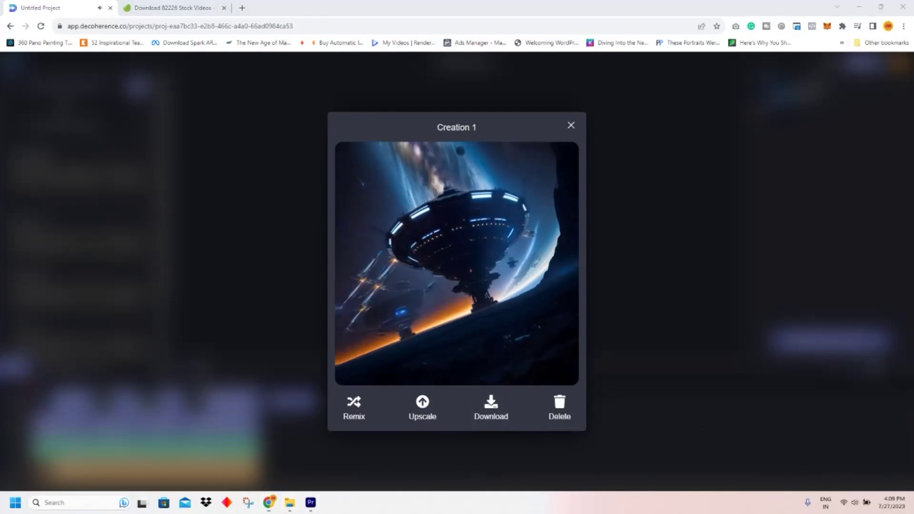
pyautogui.moveTo(289, 502)
pyautogui.click(327, 469)
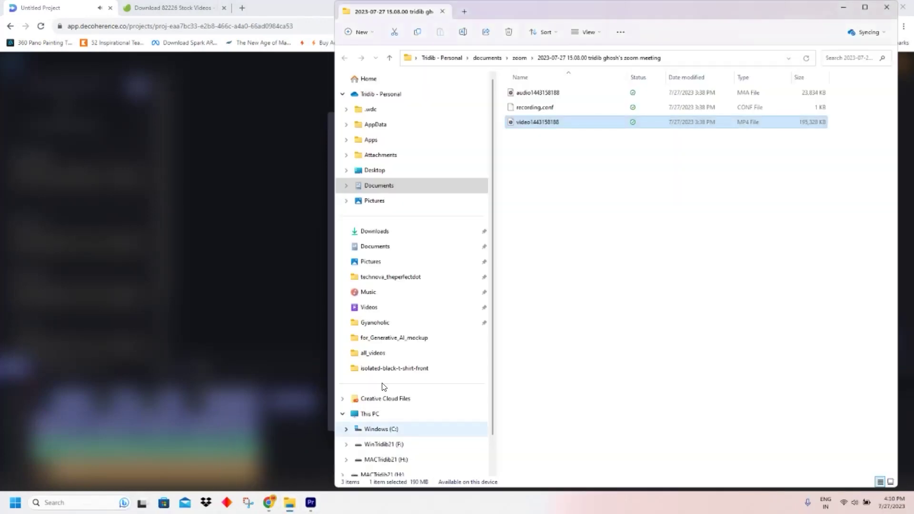
pyautogui.click(385, 232)
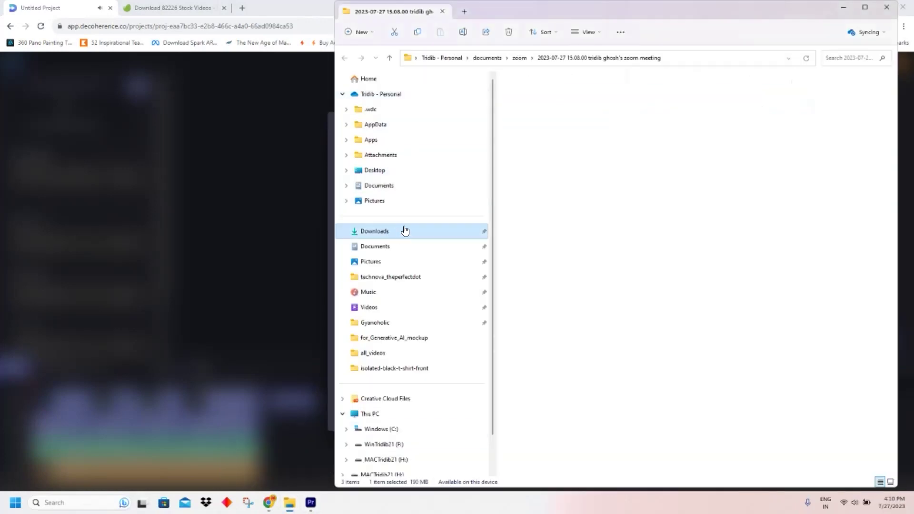
pyautogui.doubleClick(681, 106)
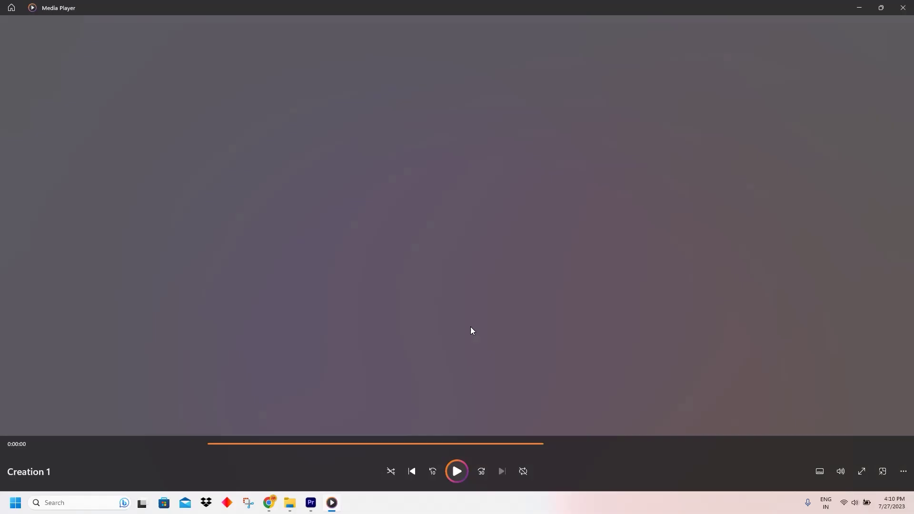
pyautogui.moveTo(311, 502)
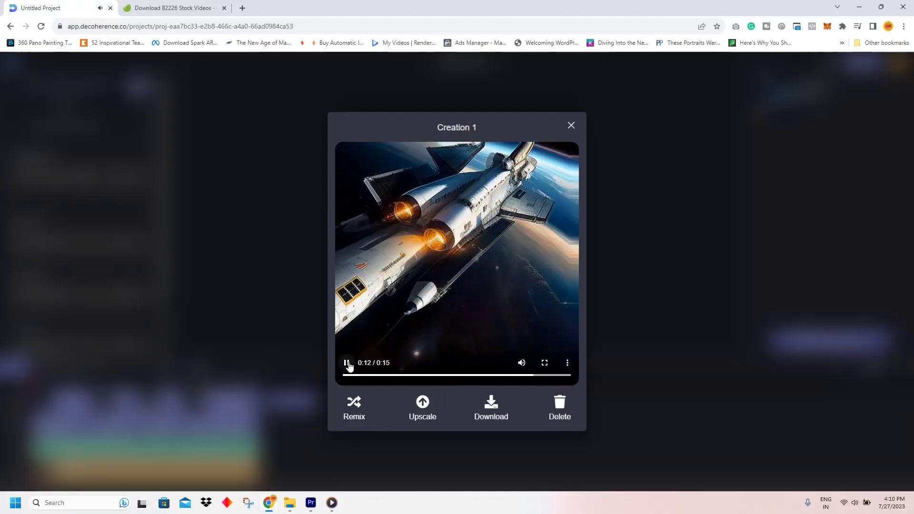
pyautogui.press('space')
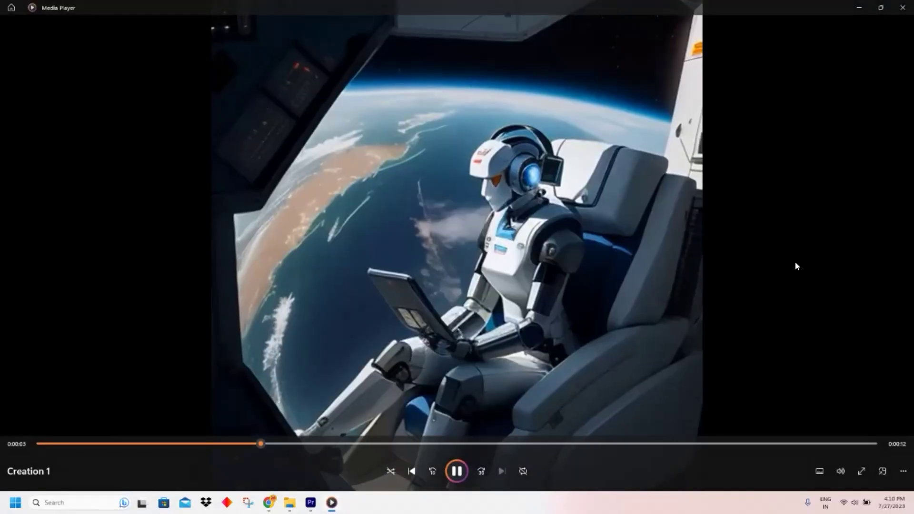